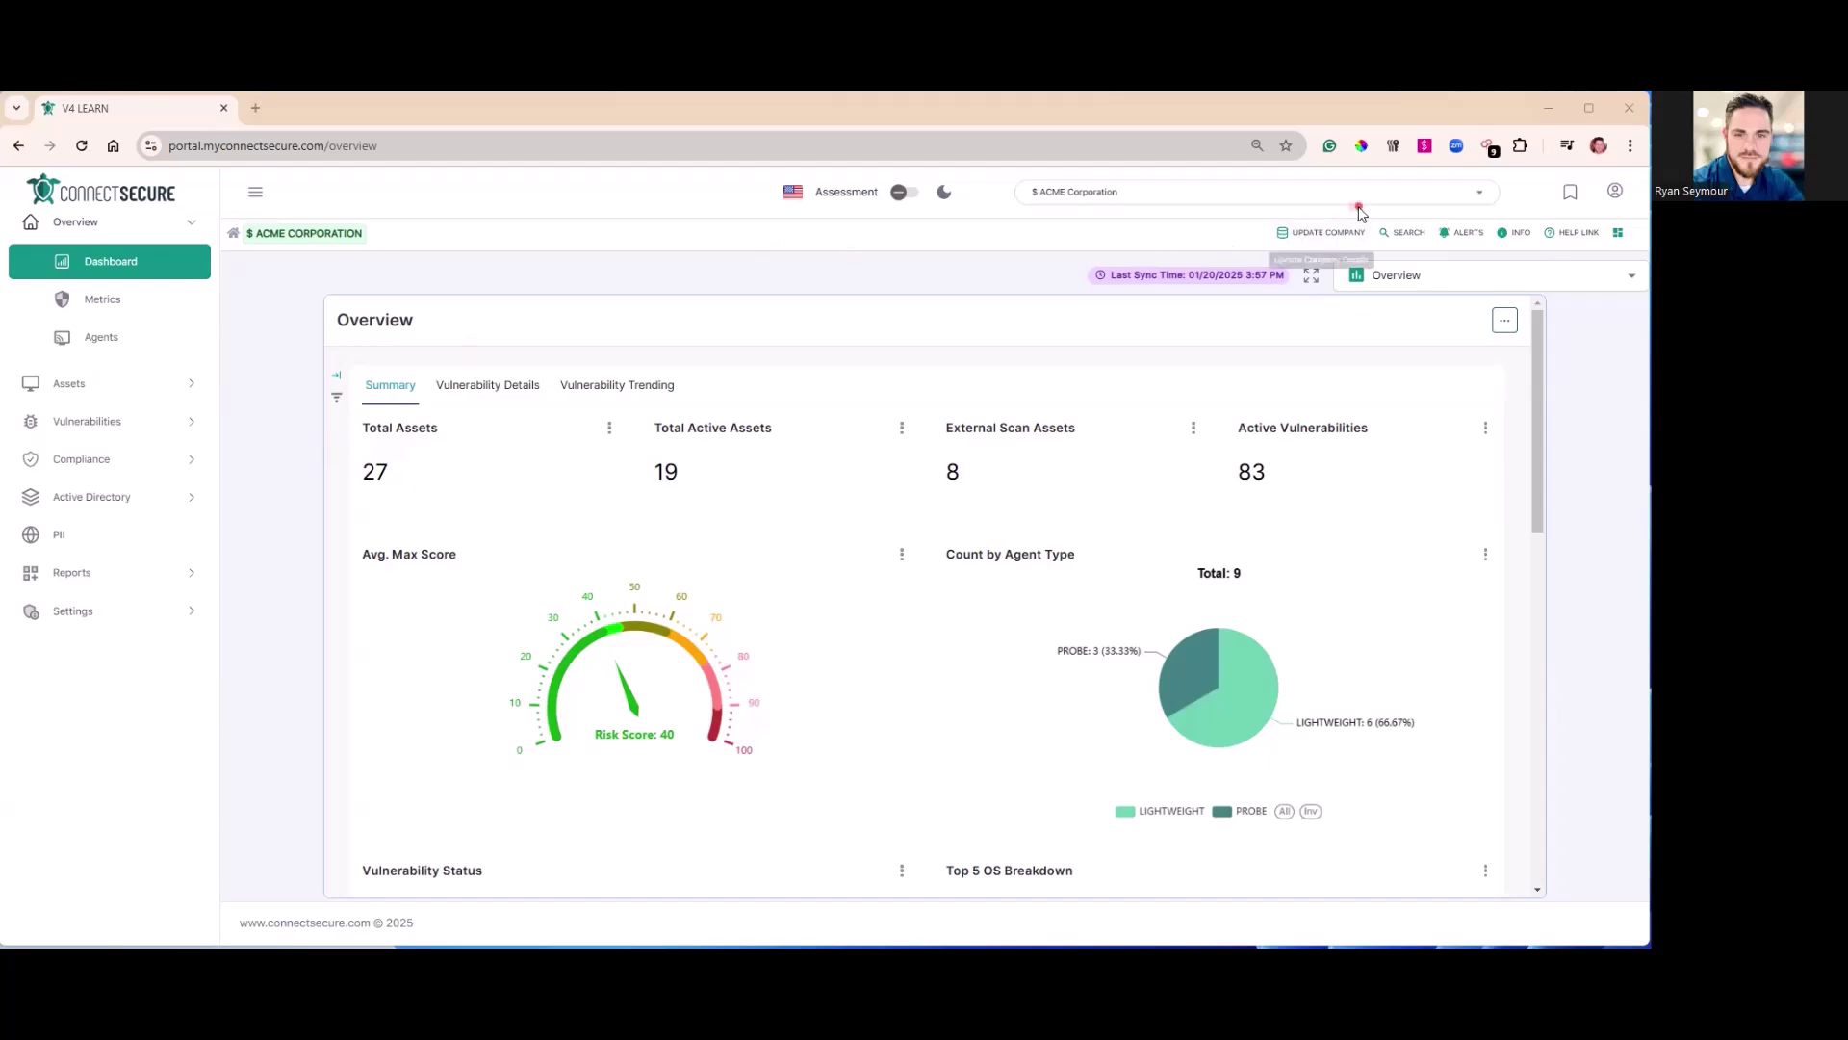
Step: Keep ACME Corporation selected in the company selector
{"action": "left_click", "coordinate": [1103, 205]}
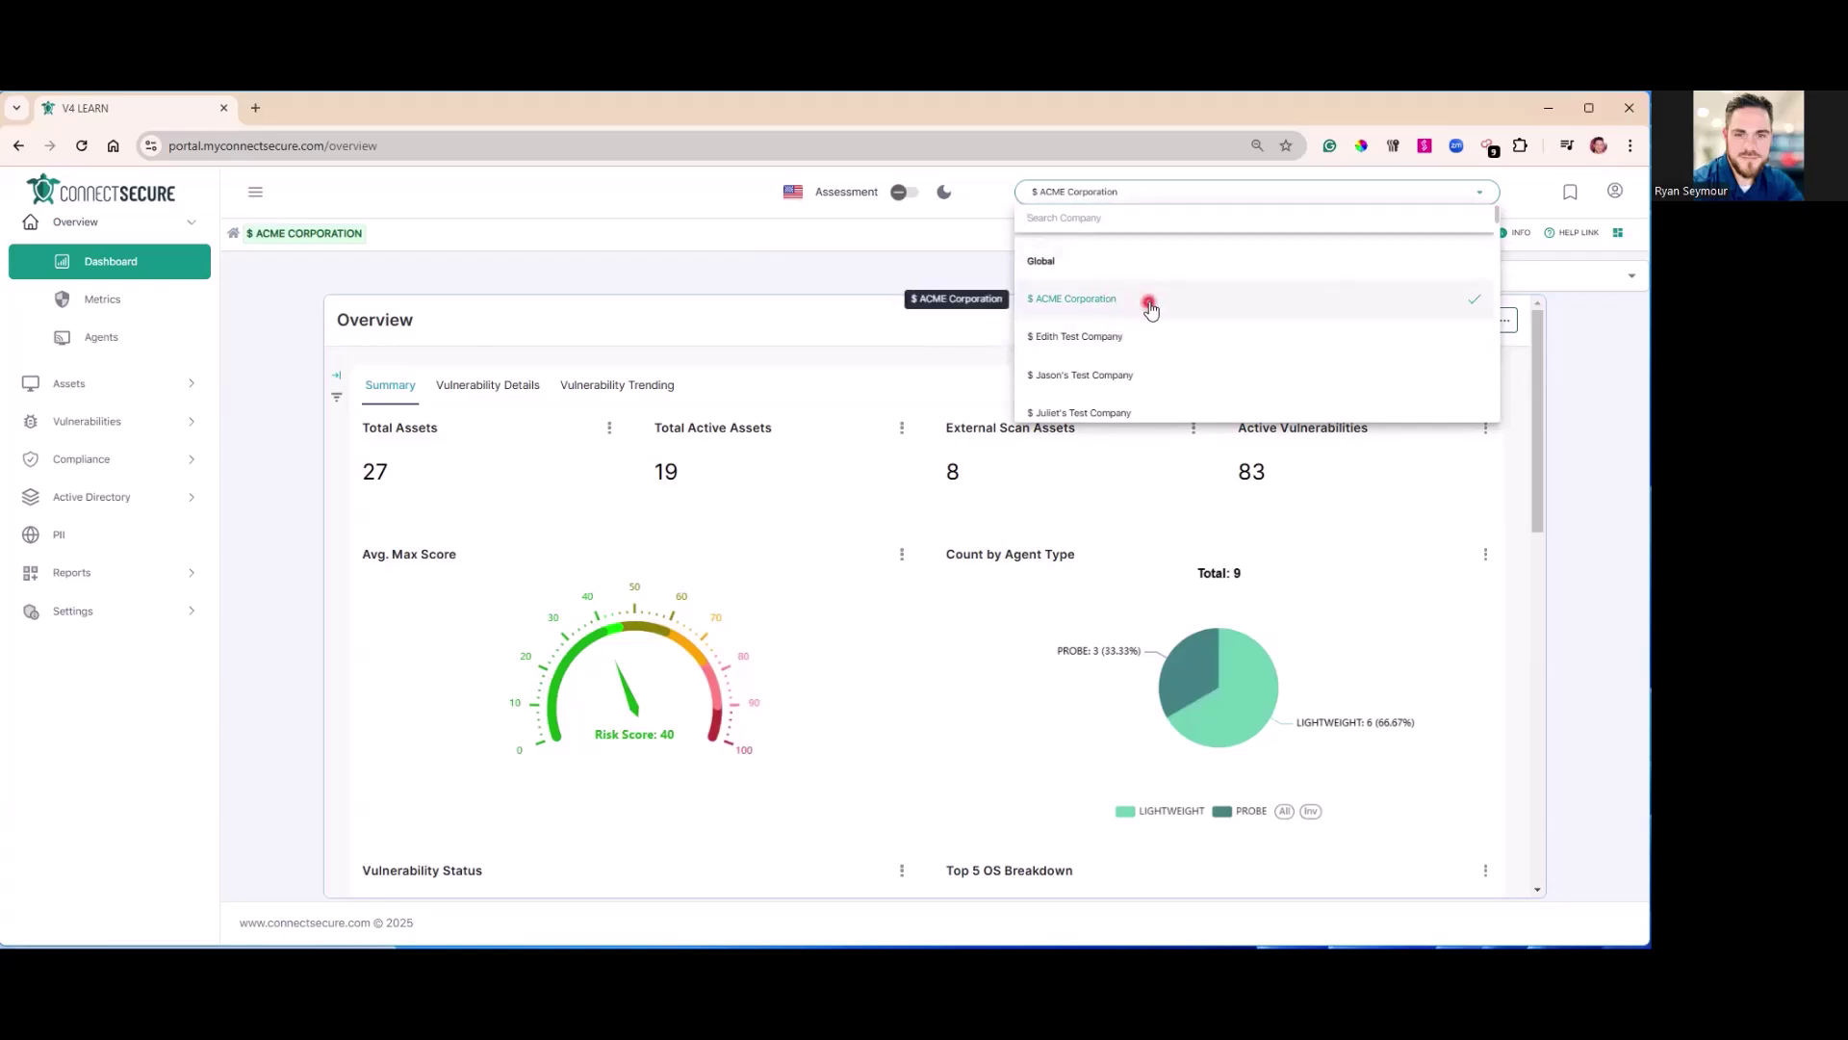
{"action": "left_click", "coordinate": [1082, 298]}
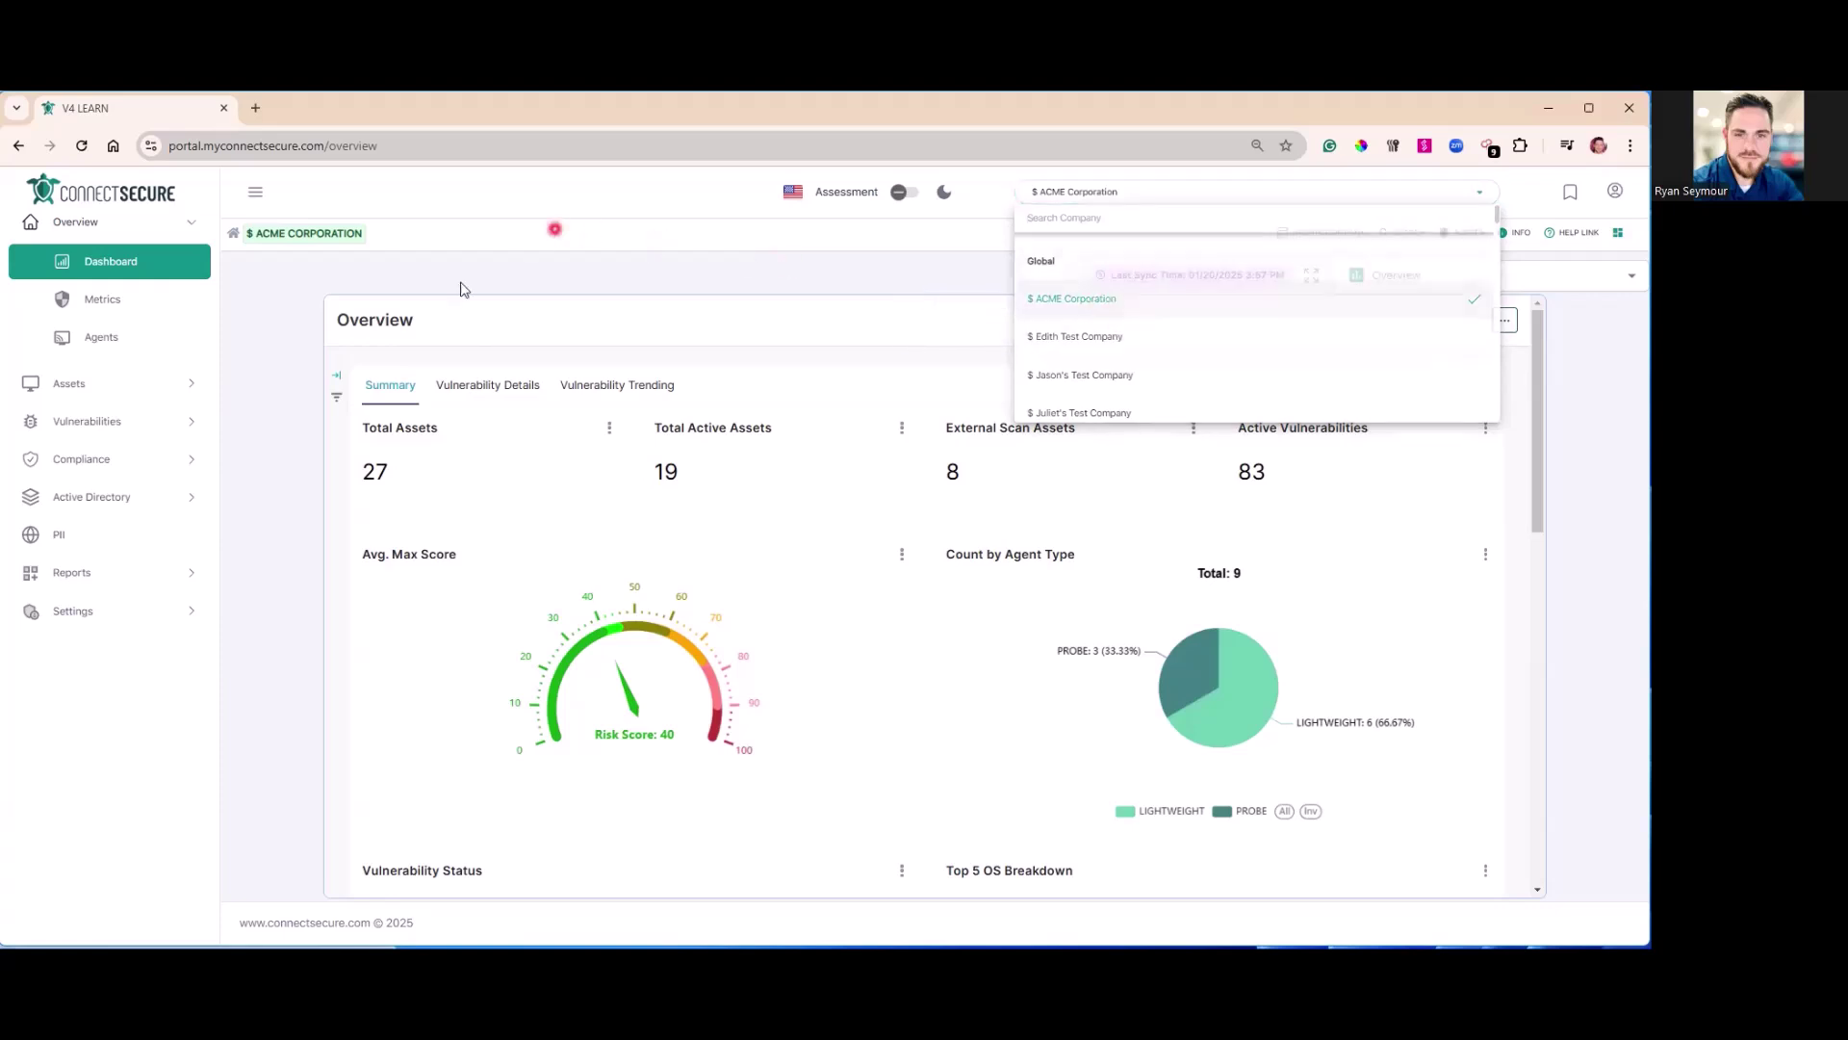
Step: Open the Agents list and the + Agent install panel, previewing Mac and Linux before returning to Windows
{"action": "left_click", "coordinate": [145, 339]}
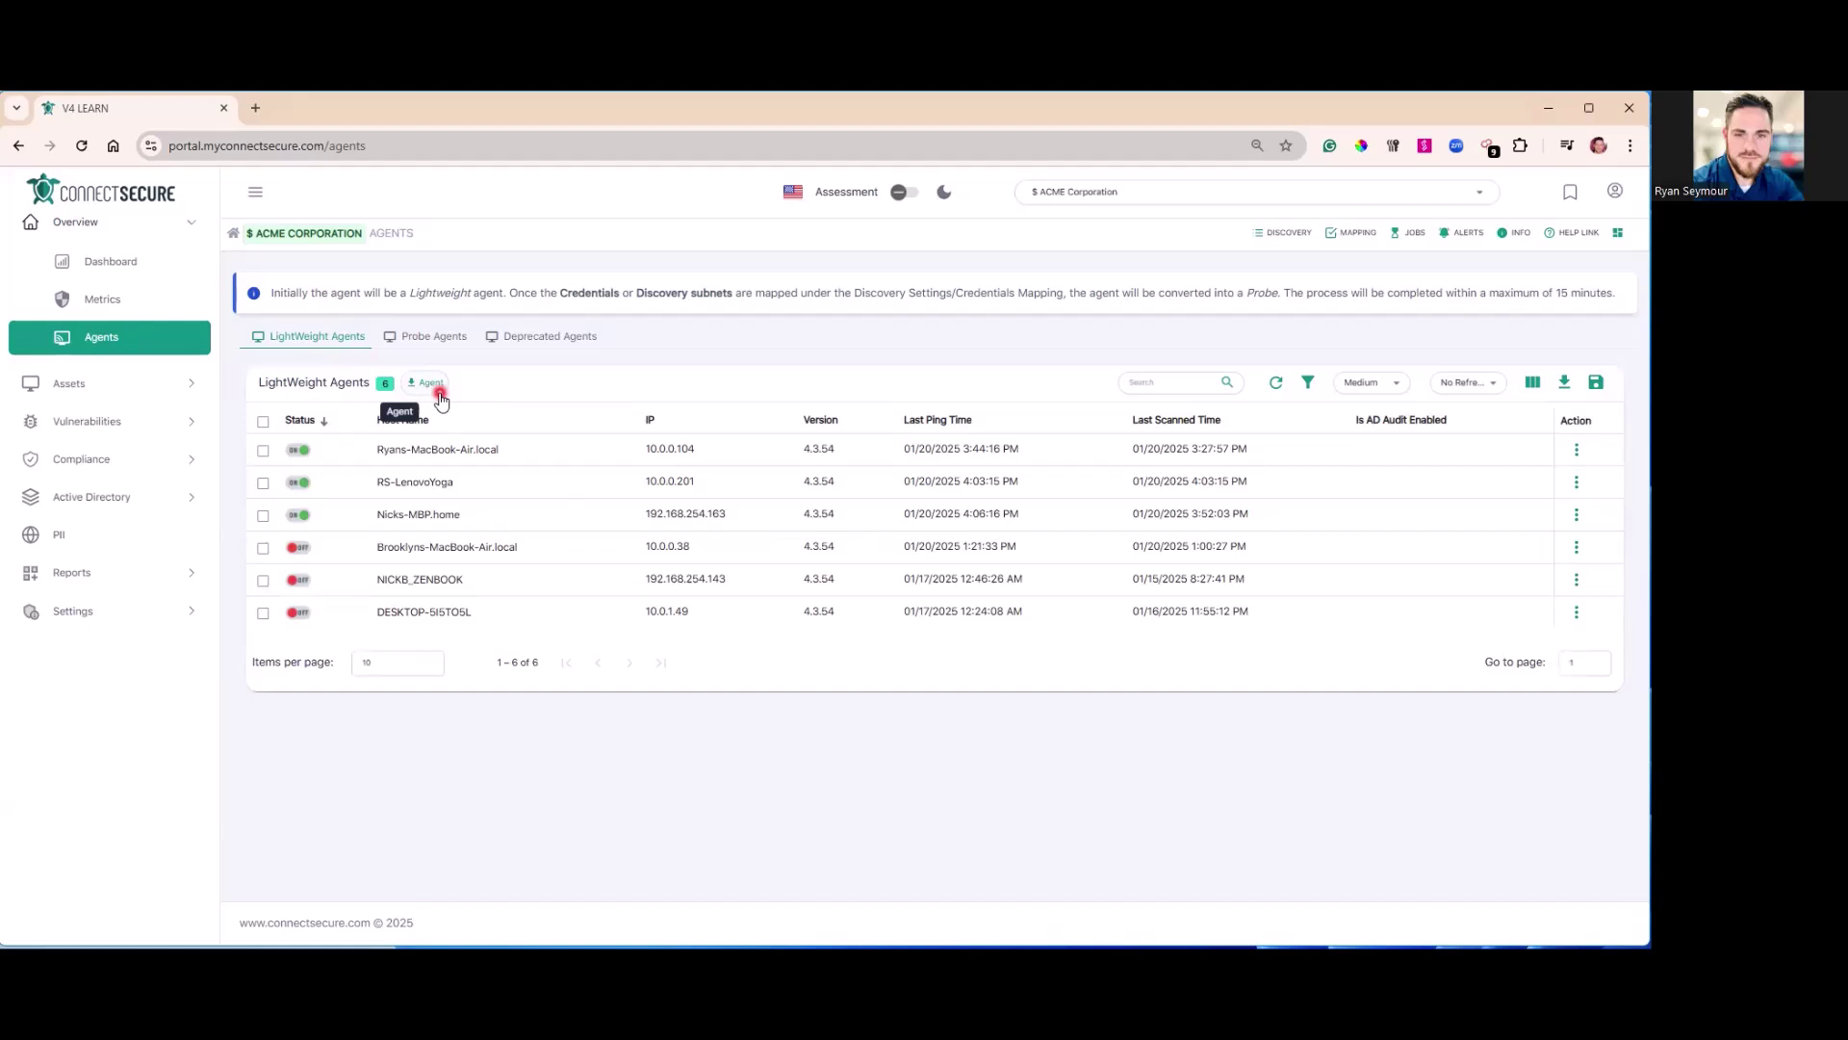
{"action": "left_click", "coordinate": [433, 385]}
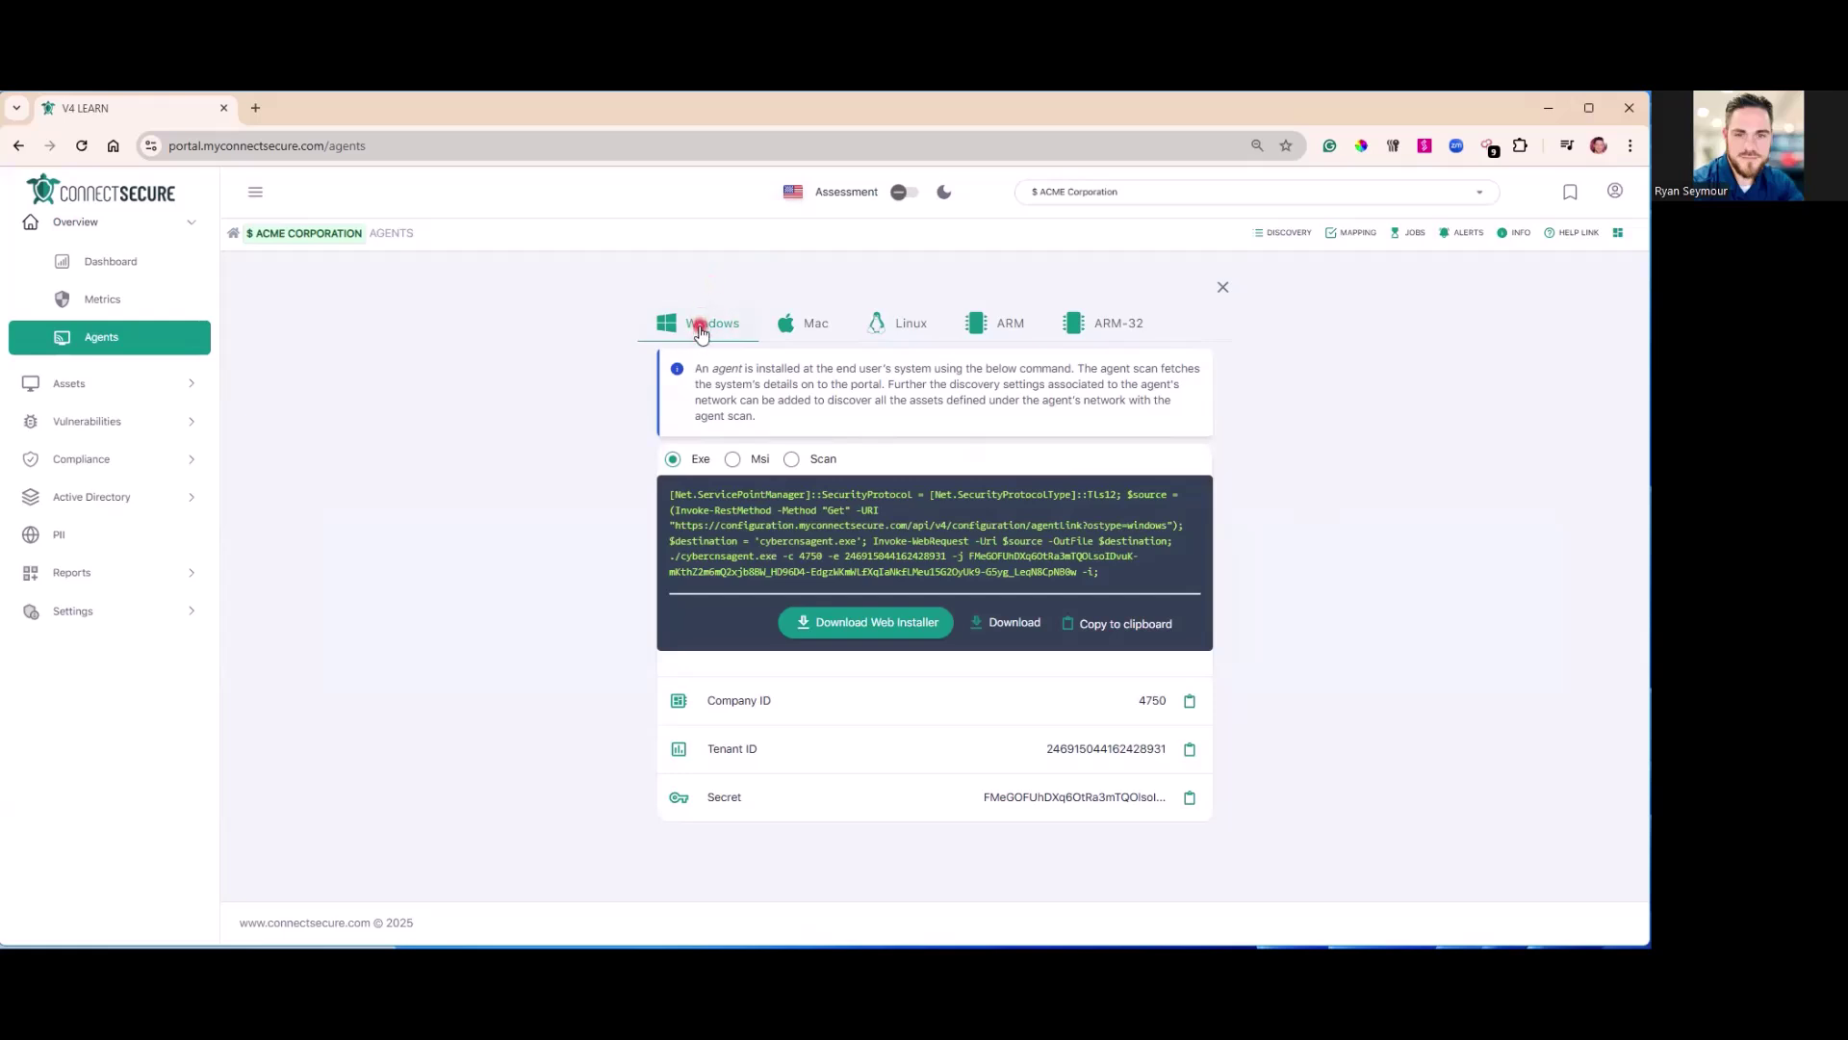
{"action": "left_click", "coordinate": [805, 324]}
{"action": "left_click", "coordinate": [886, 324]}
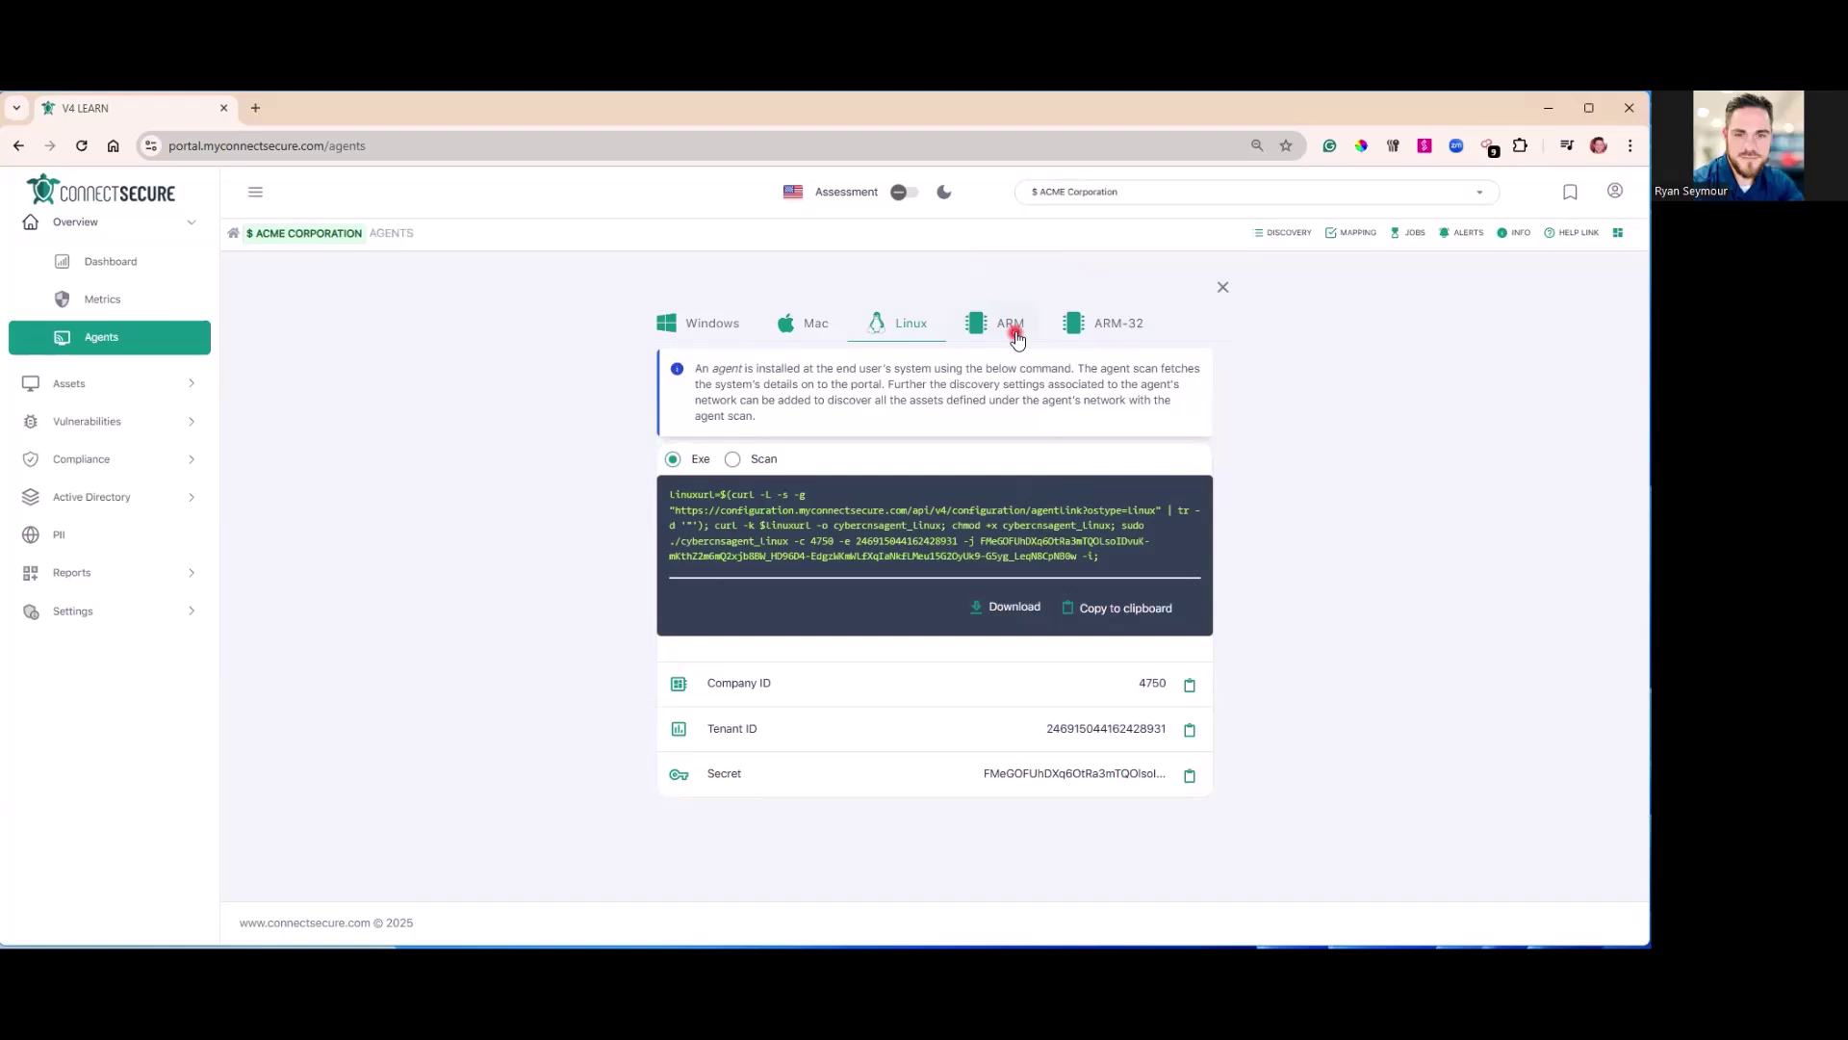
{"action": "left_click", "coordinate": [693, 325]}
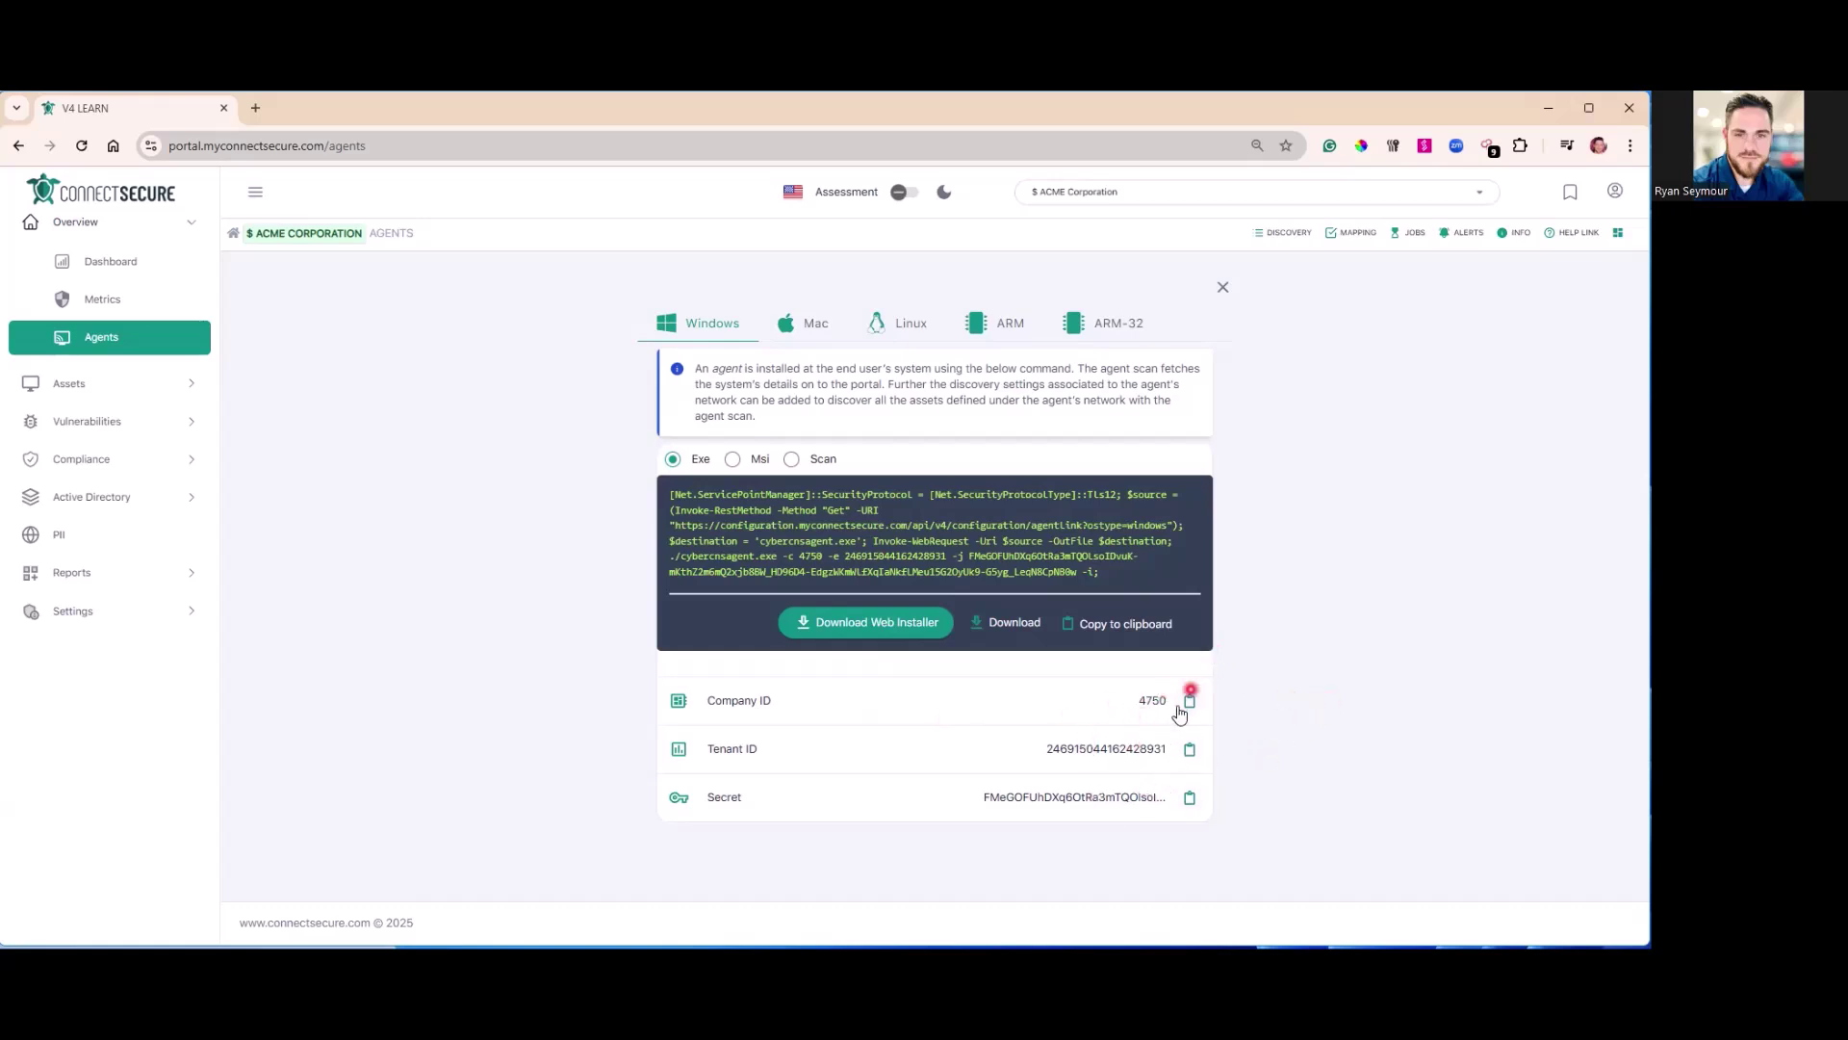
Step: Check Company ID 4750, the tenant ID and the secret in the Windows install panel
{"action": "left_click_drag", "start_coordinate": [705, 701], "coordinate": [778, 712]}
{"action": "left_click_drag", "start_coordinate": [1122, 710], "coordinate": [1174, 707]}
{"action": "left_click_drag", "start_coordinate": [1052, 748], "coordinate": [1155, 760]}
{"action": "left_click", "coordinate": [1117, 770]}
{"action": "double_click", "coordinate": [1151, 701]}
Step: Confirm ACME Corporation is selected and copy the Windows install command to the clipboard
{"action": "left_click", "coordinate": [1188, 192]}
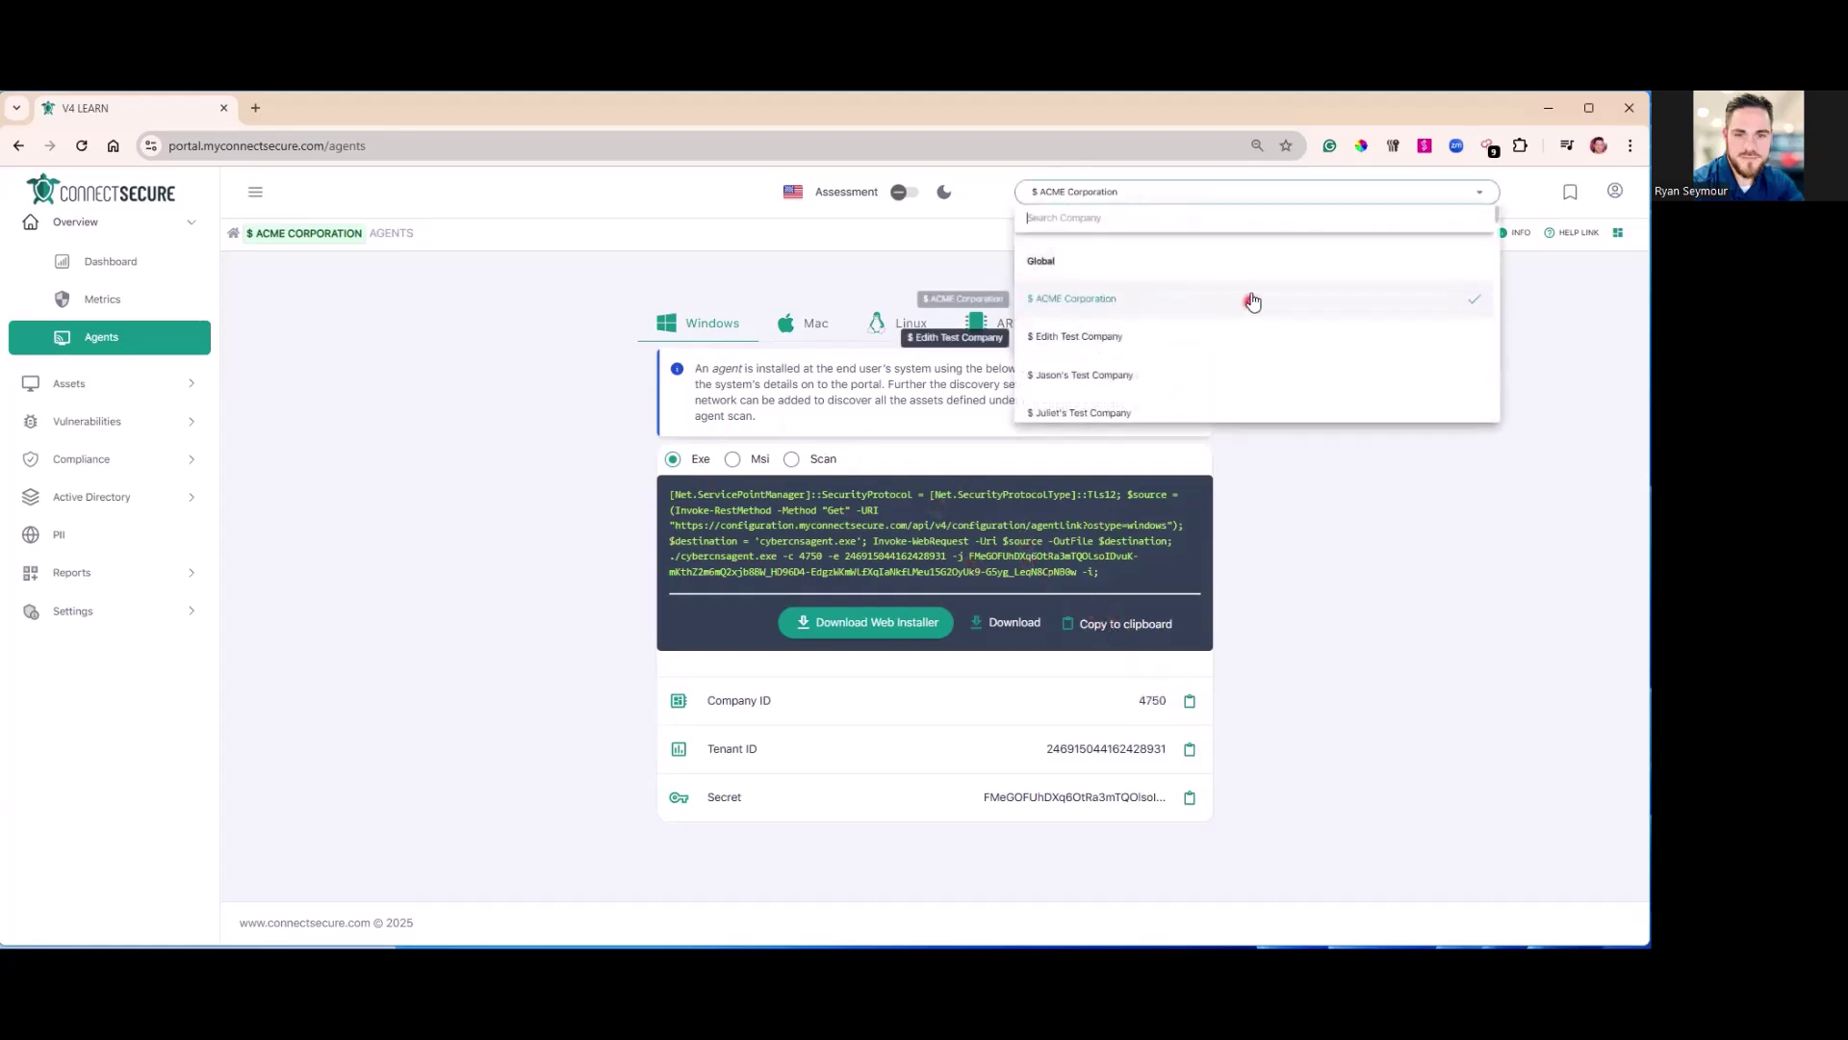
{"action": "left_click", "coordinate": [1116, 299]}
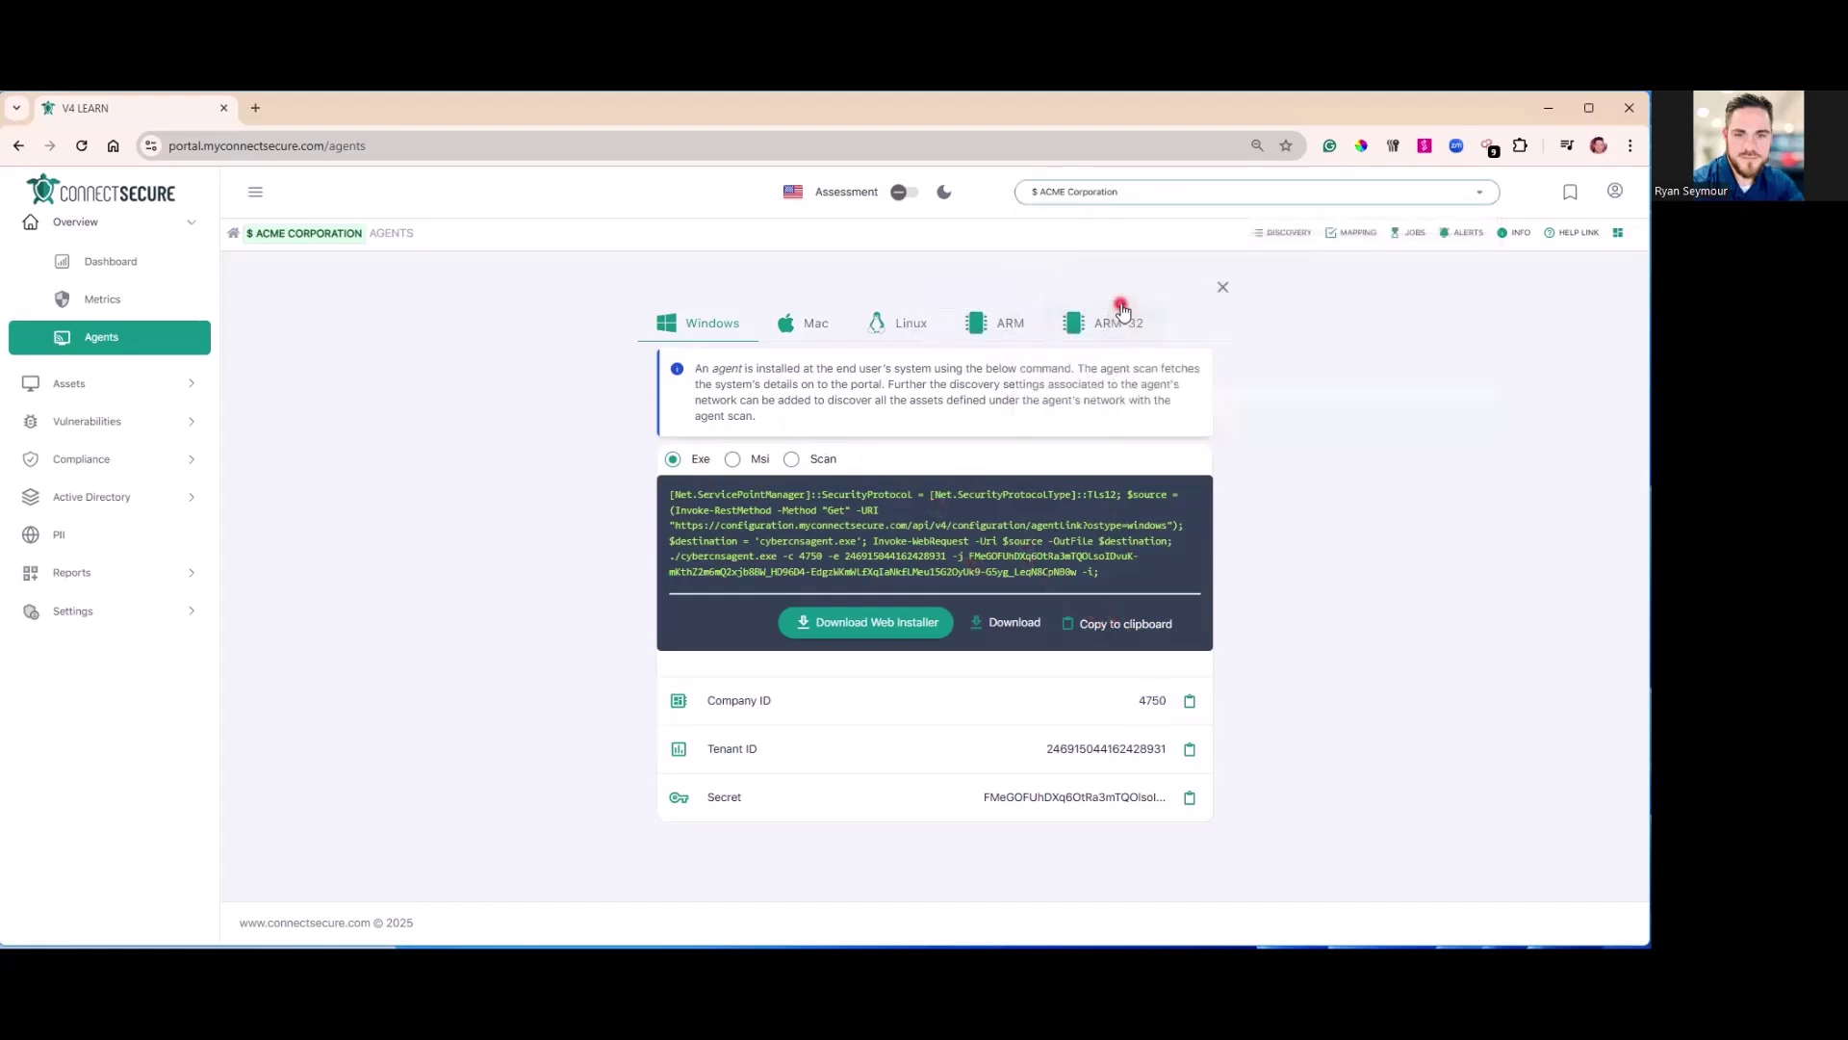
{"action": "left_click", "coordinate": [576, 435]}
{"action": "left_click", "coordinate": [1105, 625]}
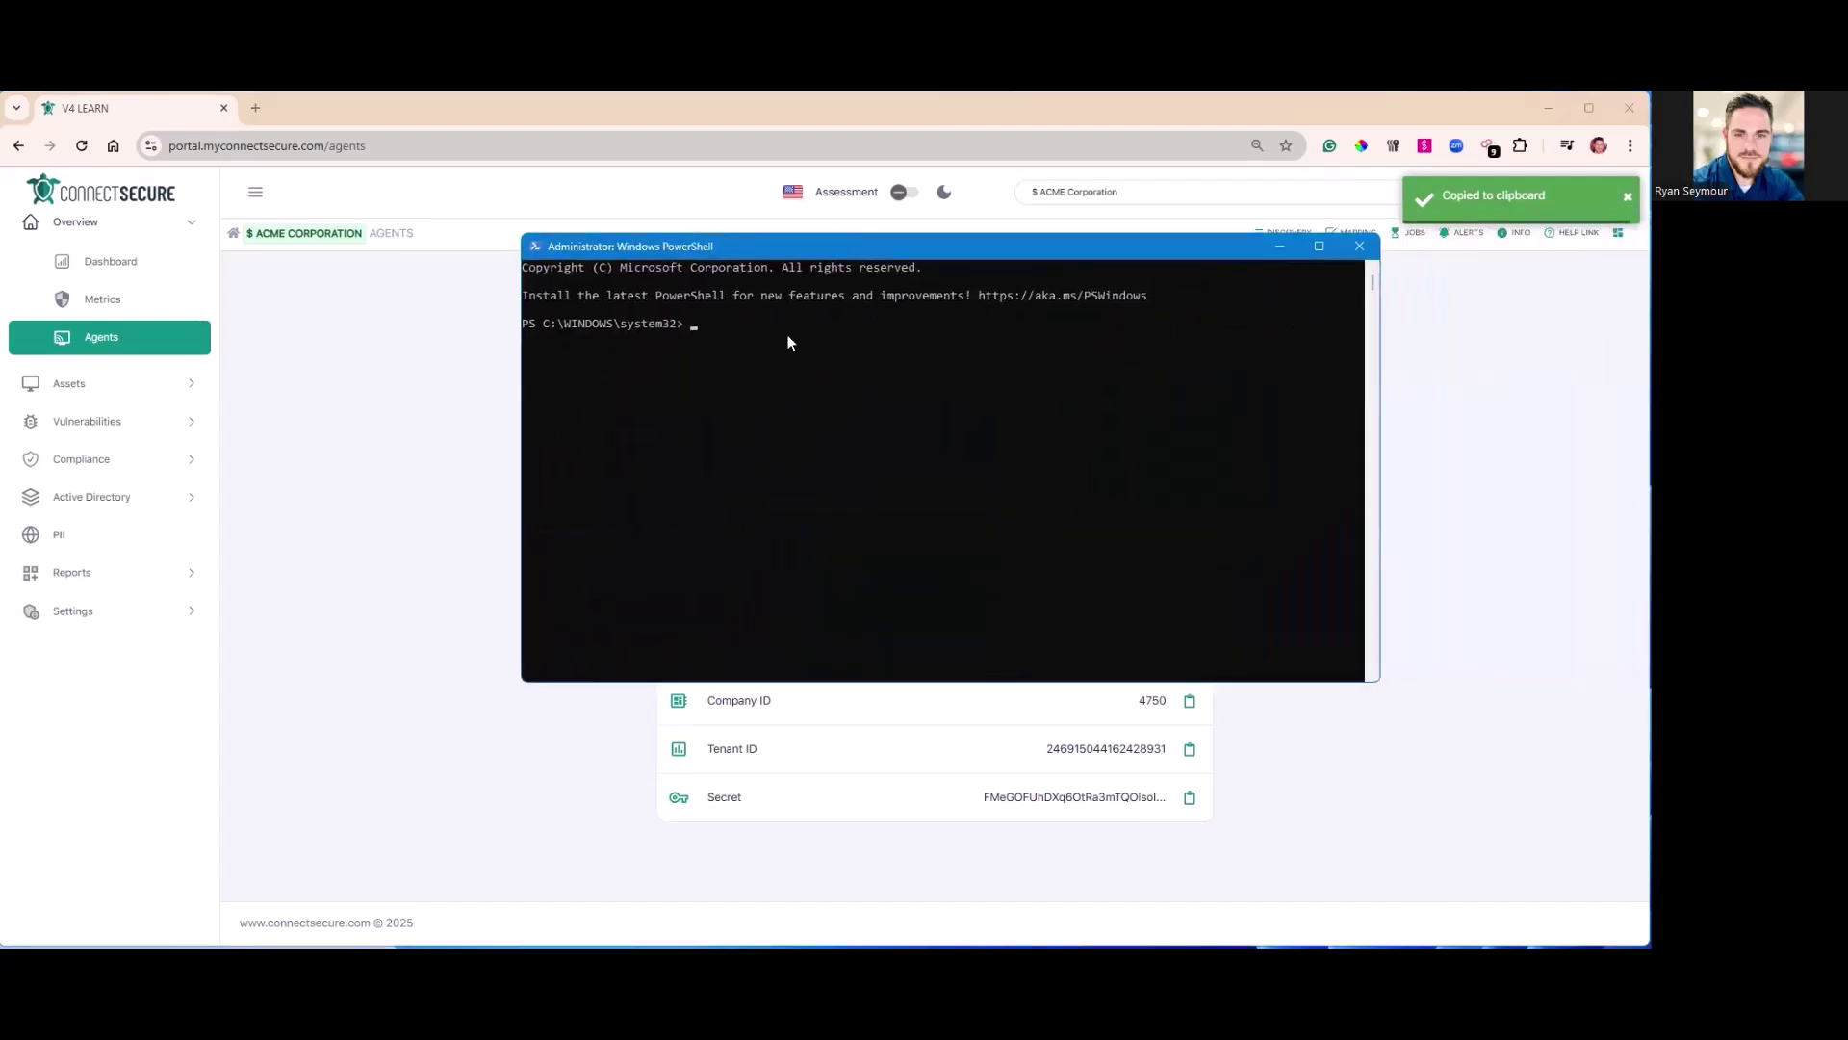
Step: Paste and run the install command in admin PowerShell, confirm the service started, then minimize it
{"action": "right_click", "coordinate": [726, 357]}
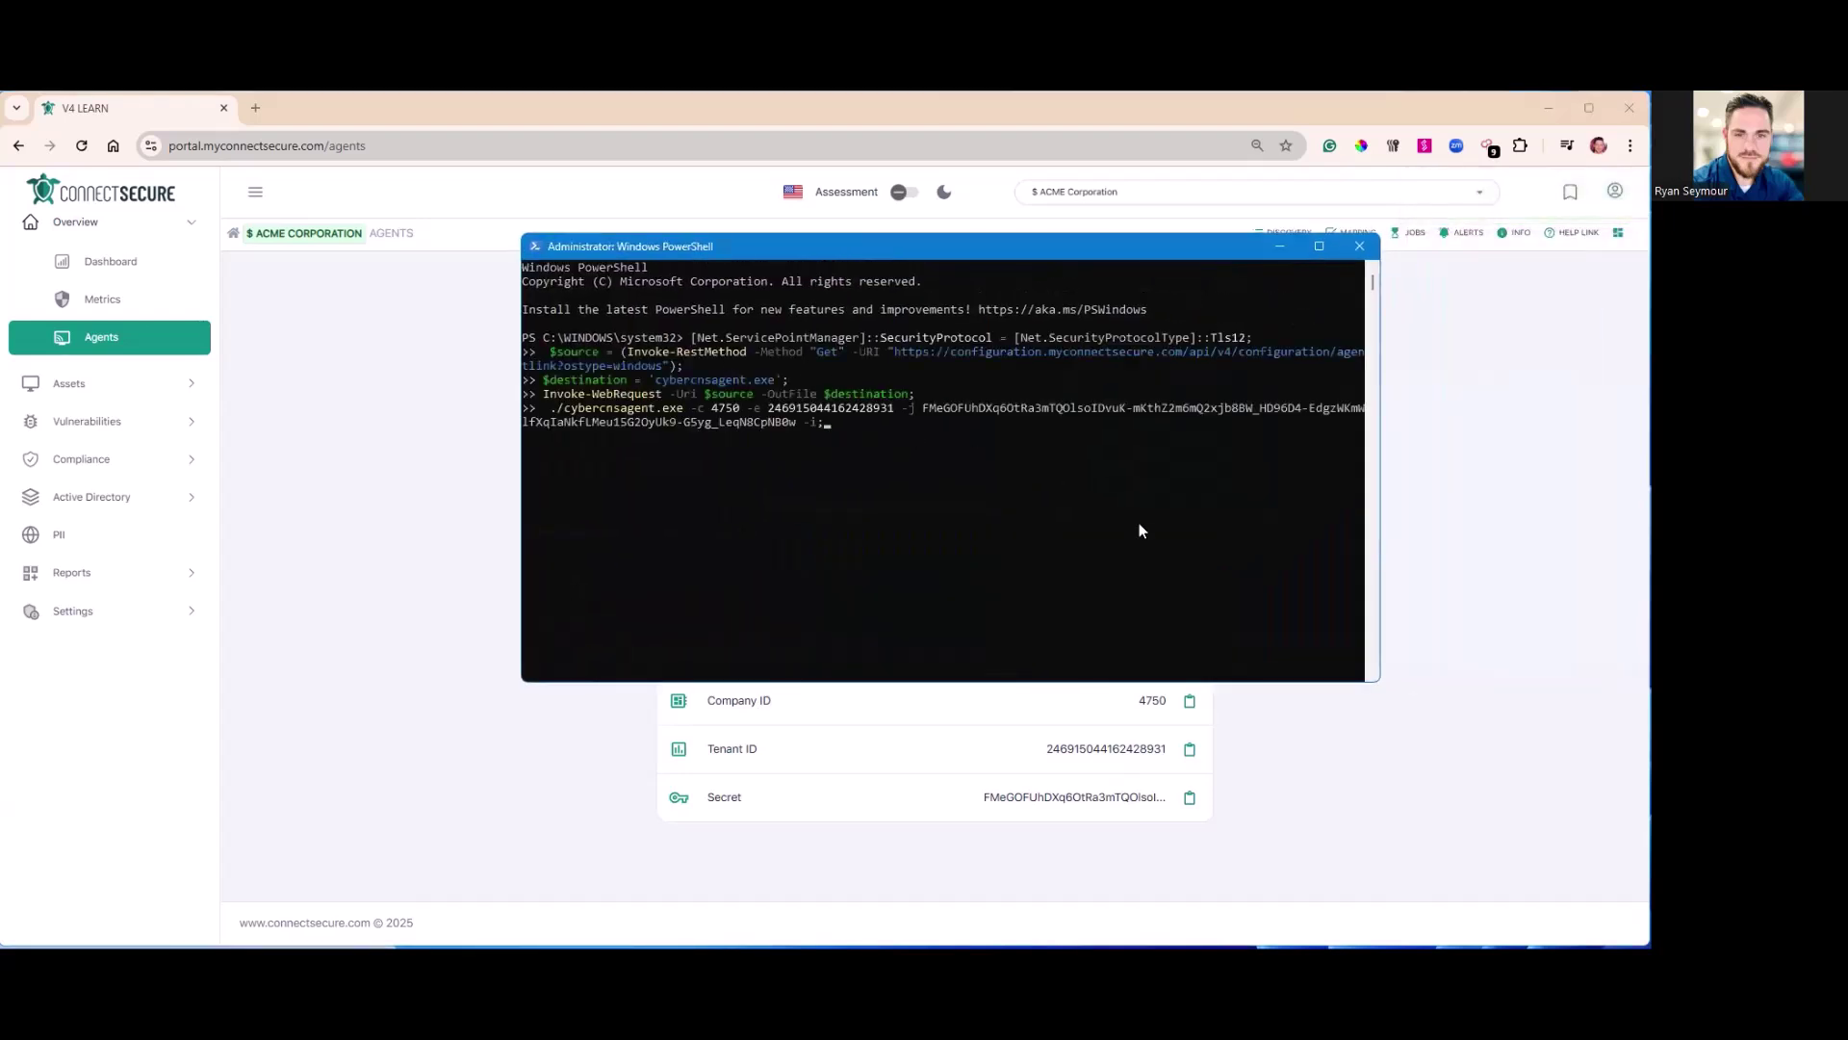
{"action": "key", "text": "Return"}
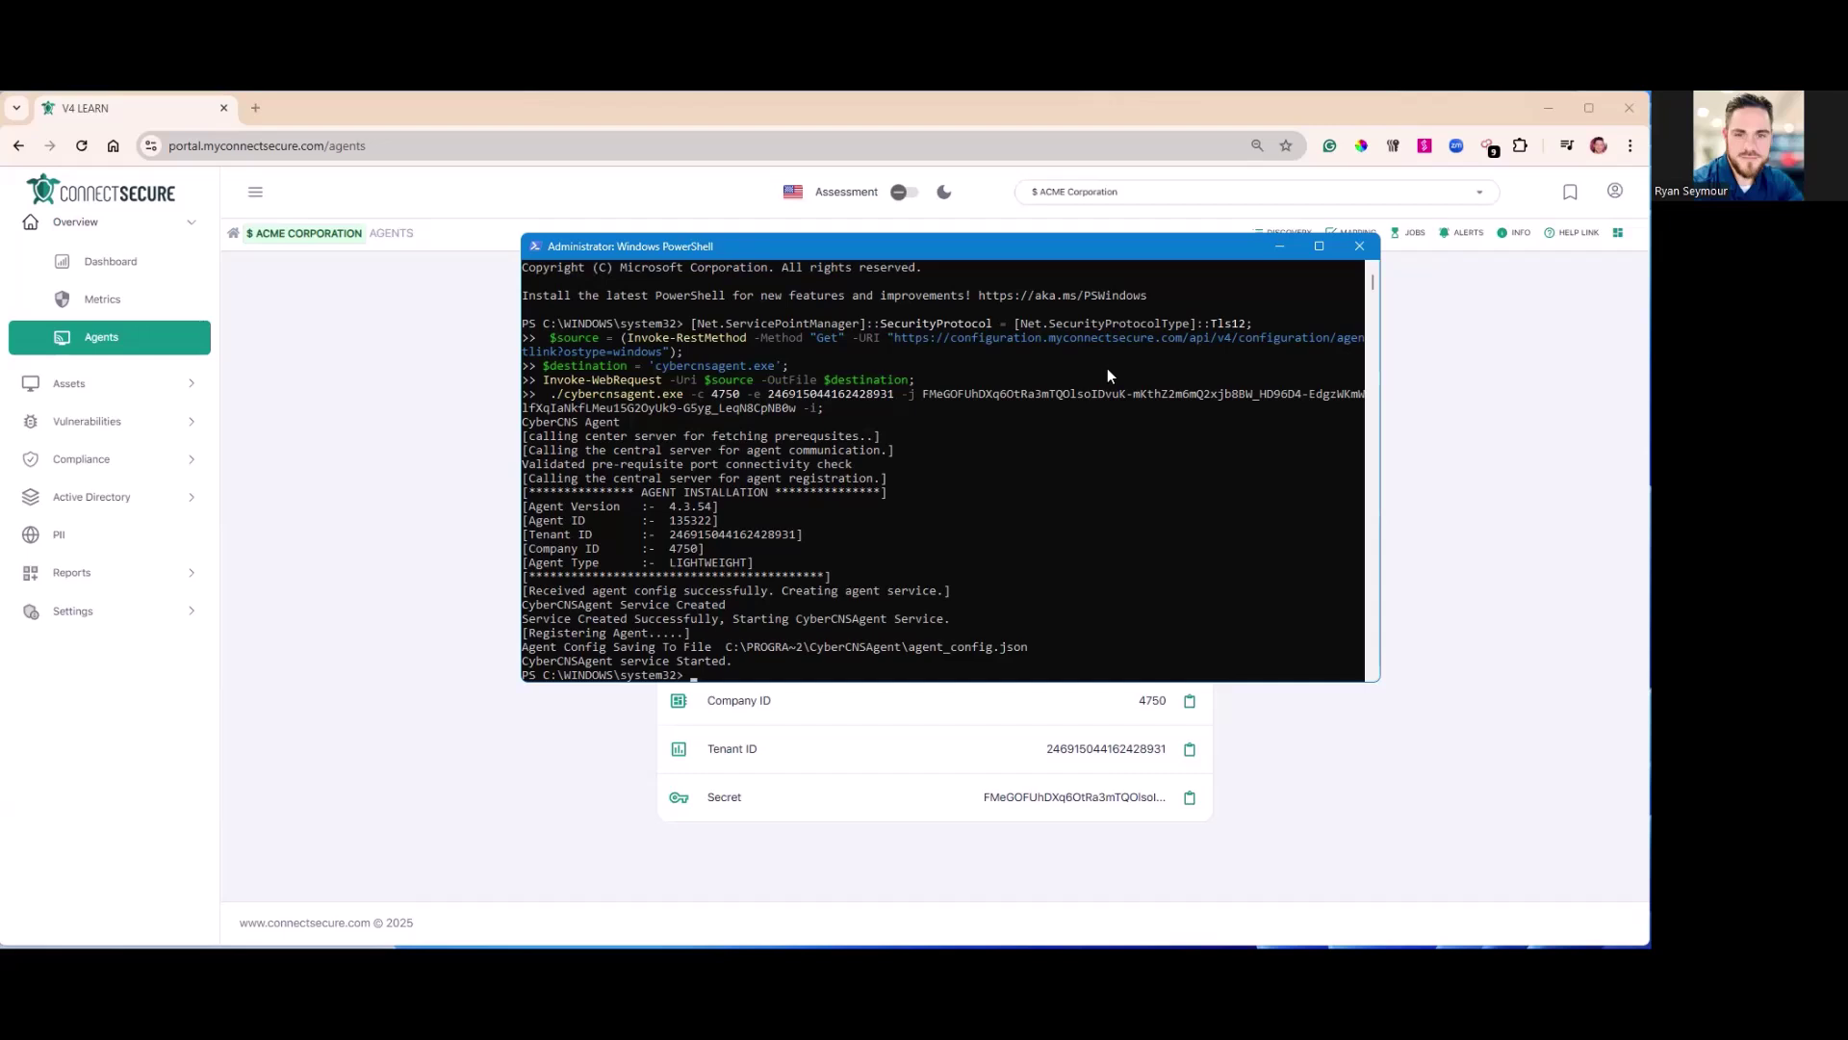
{"action": "left_click_drag", "start_coordinate": [767, 662], "coordinate": [520, 662]}
{"action": "left_click", "coordinate": [1359, 245]}
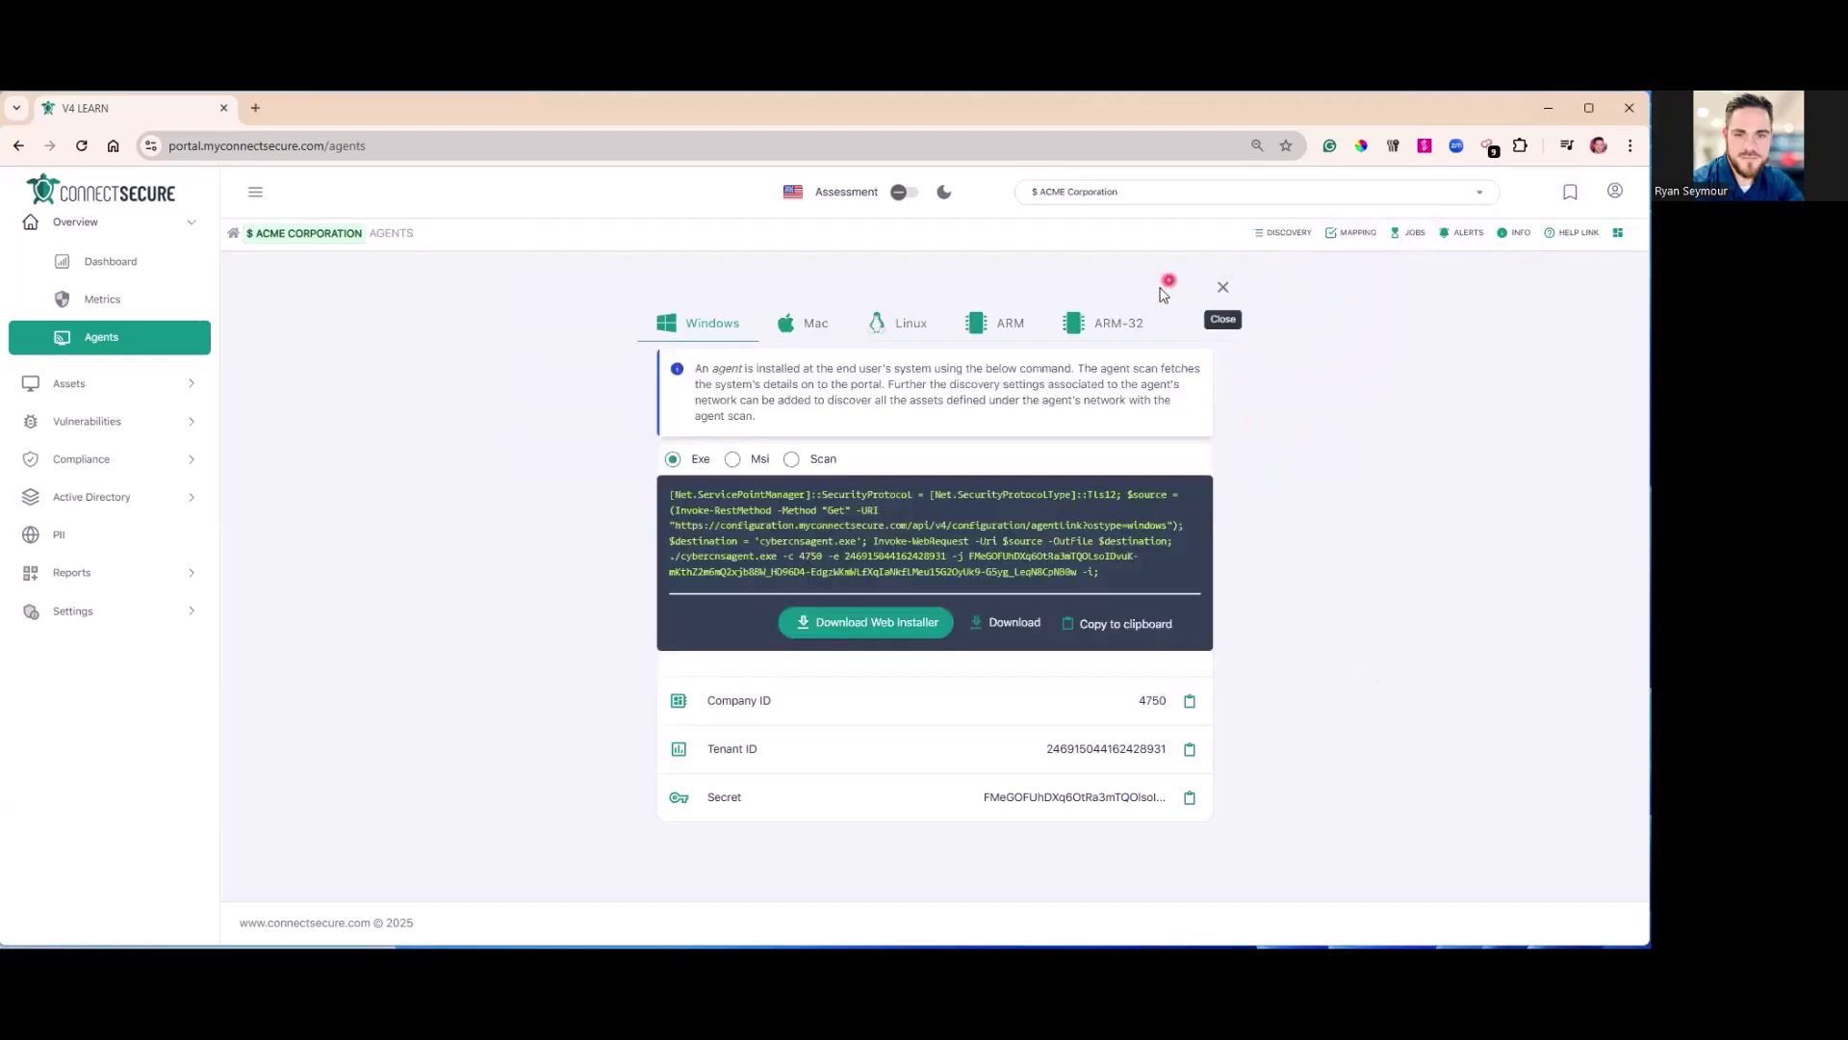
Step: Close the install panel and reload the agents table to show RS-Steel-Legend at 10.0.0.198
{"action": "left_click", "coordinate": [1222, 293]}
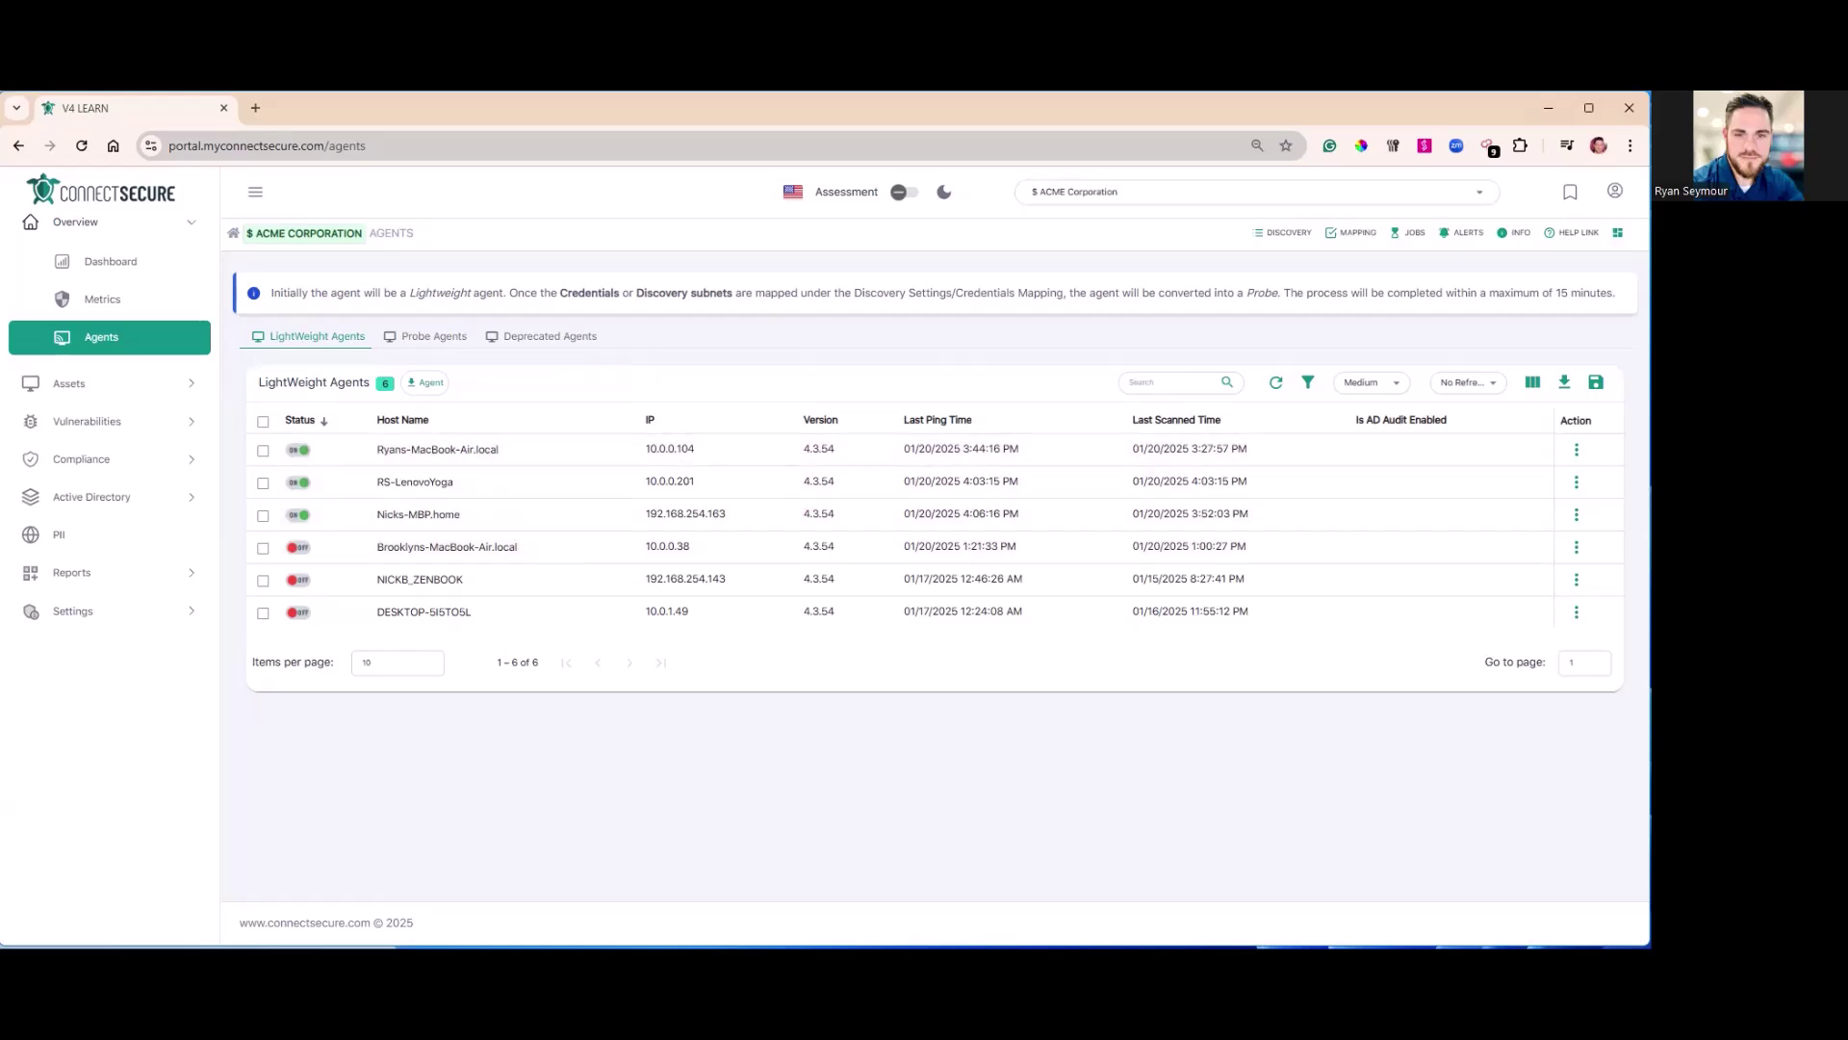
{"action": "left_click", "coordinate": [1577, 450]}
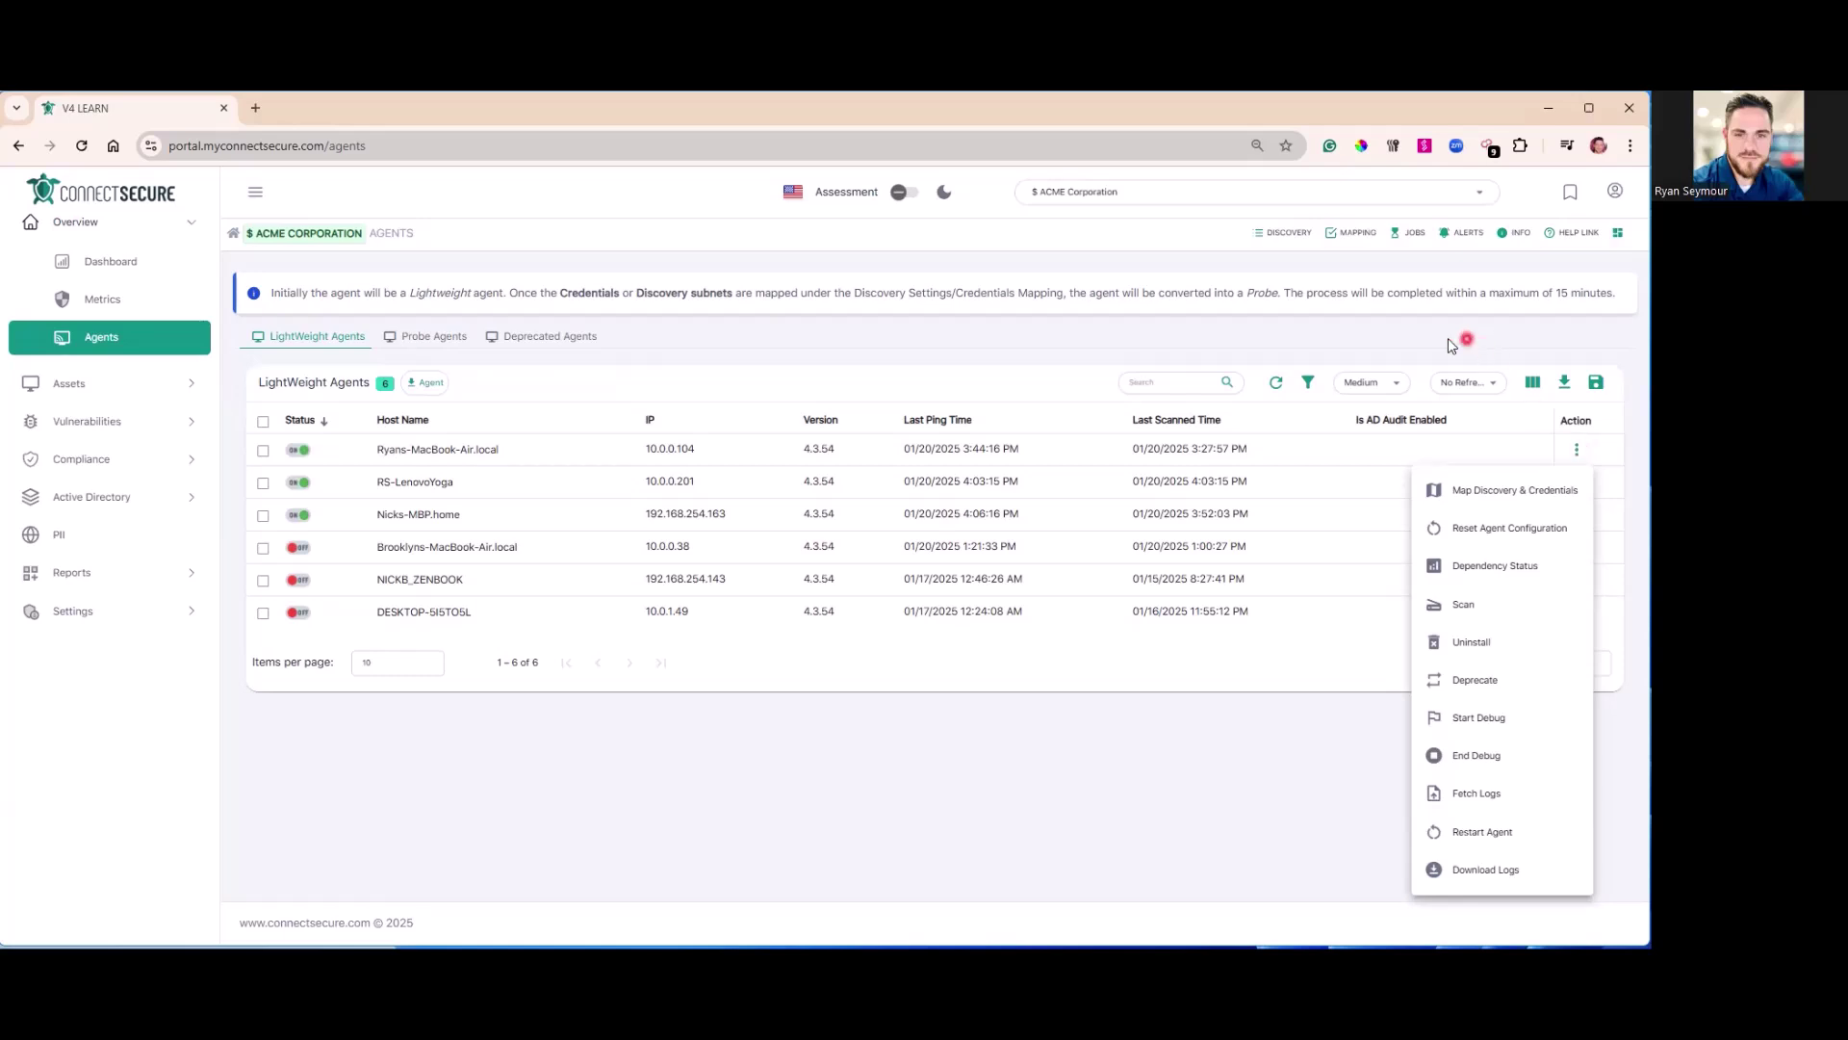
{"action": "left_click", "coordinate": [1395, 358]}
{"action": "left_click", "coordinate": [1278, 382]}
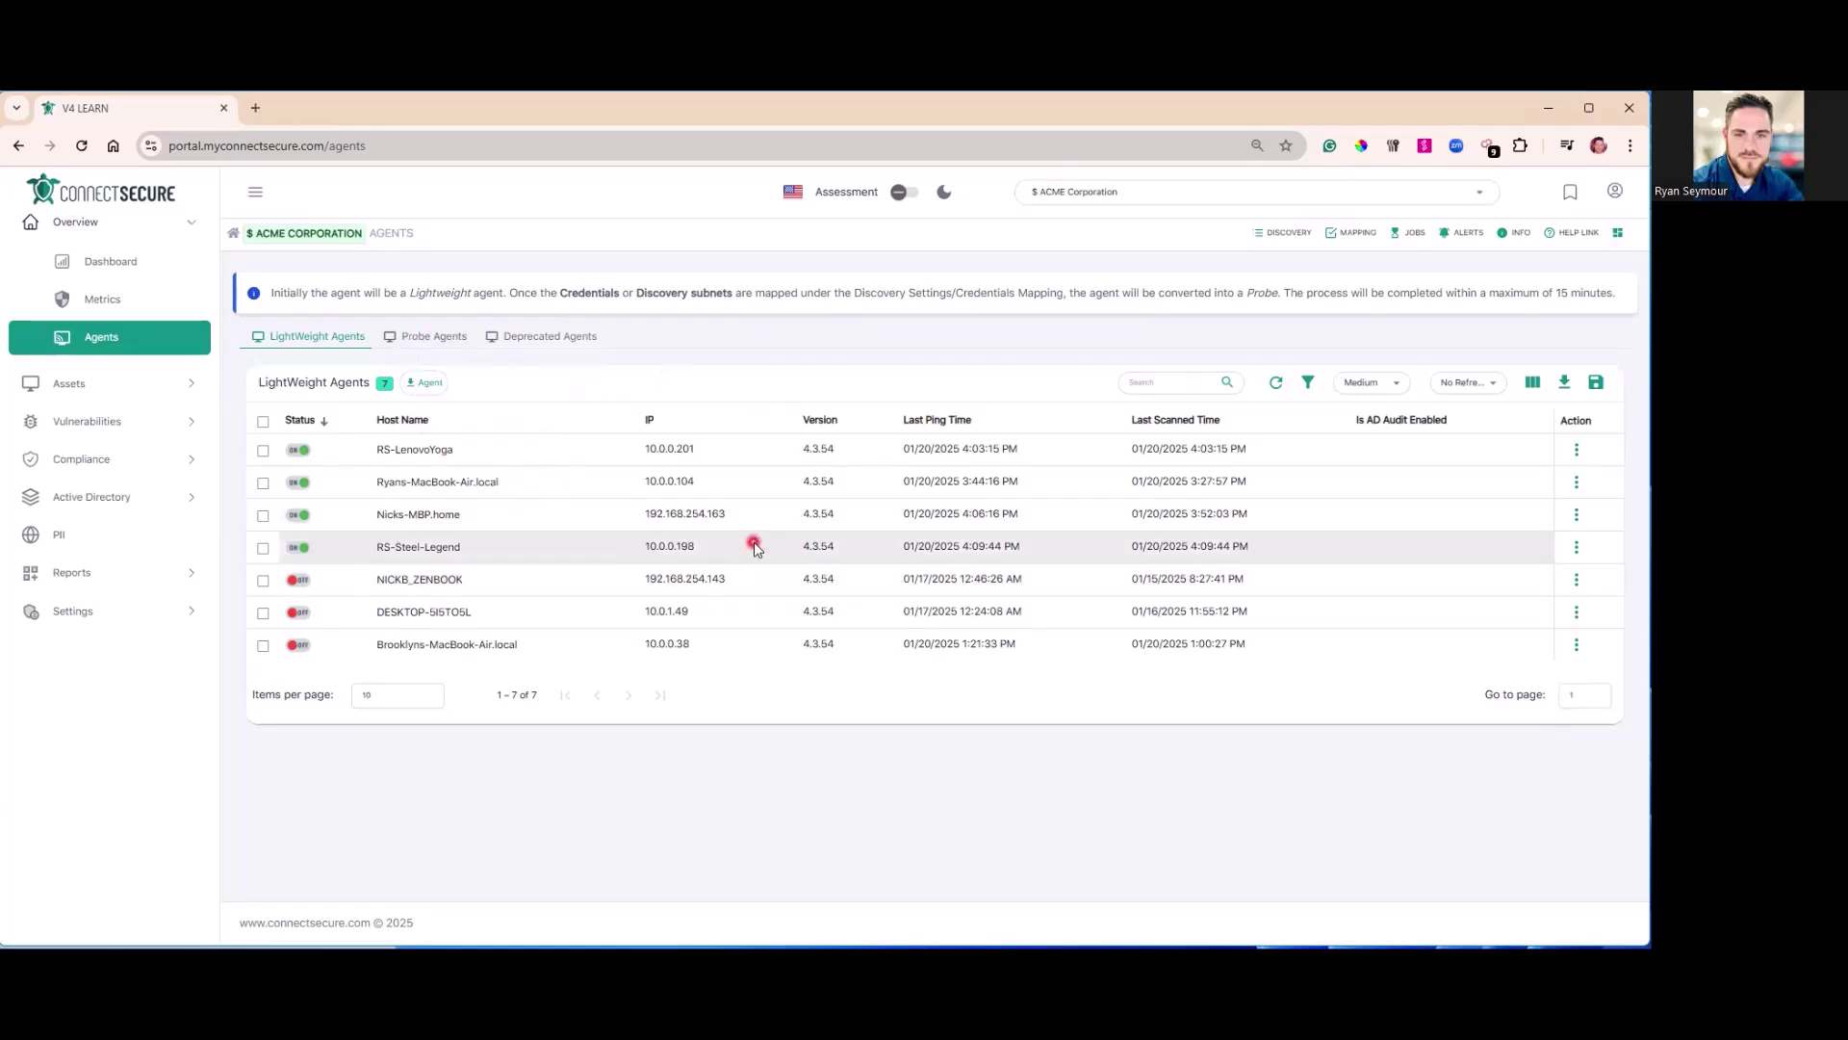
Step: Copy the RS-Steel-Legend hostname and open its Map Discovery & Credentials dialog
{"action": "left_click", "coordinate": [578, 553]}
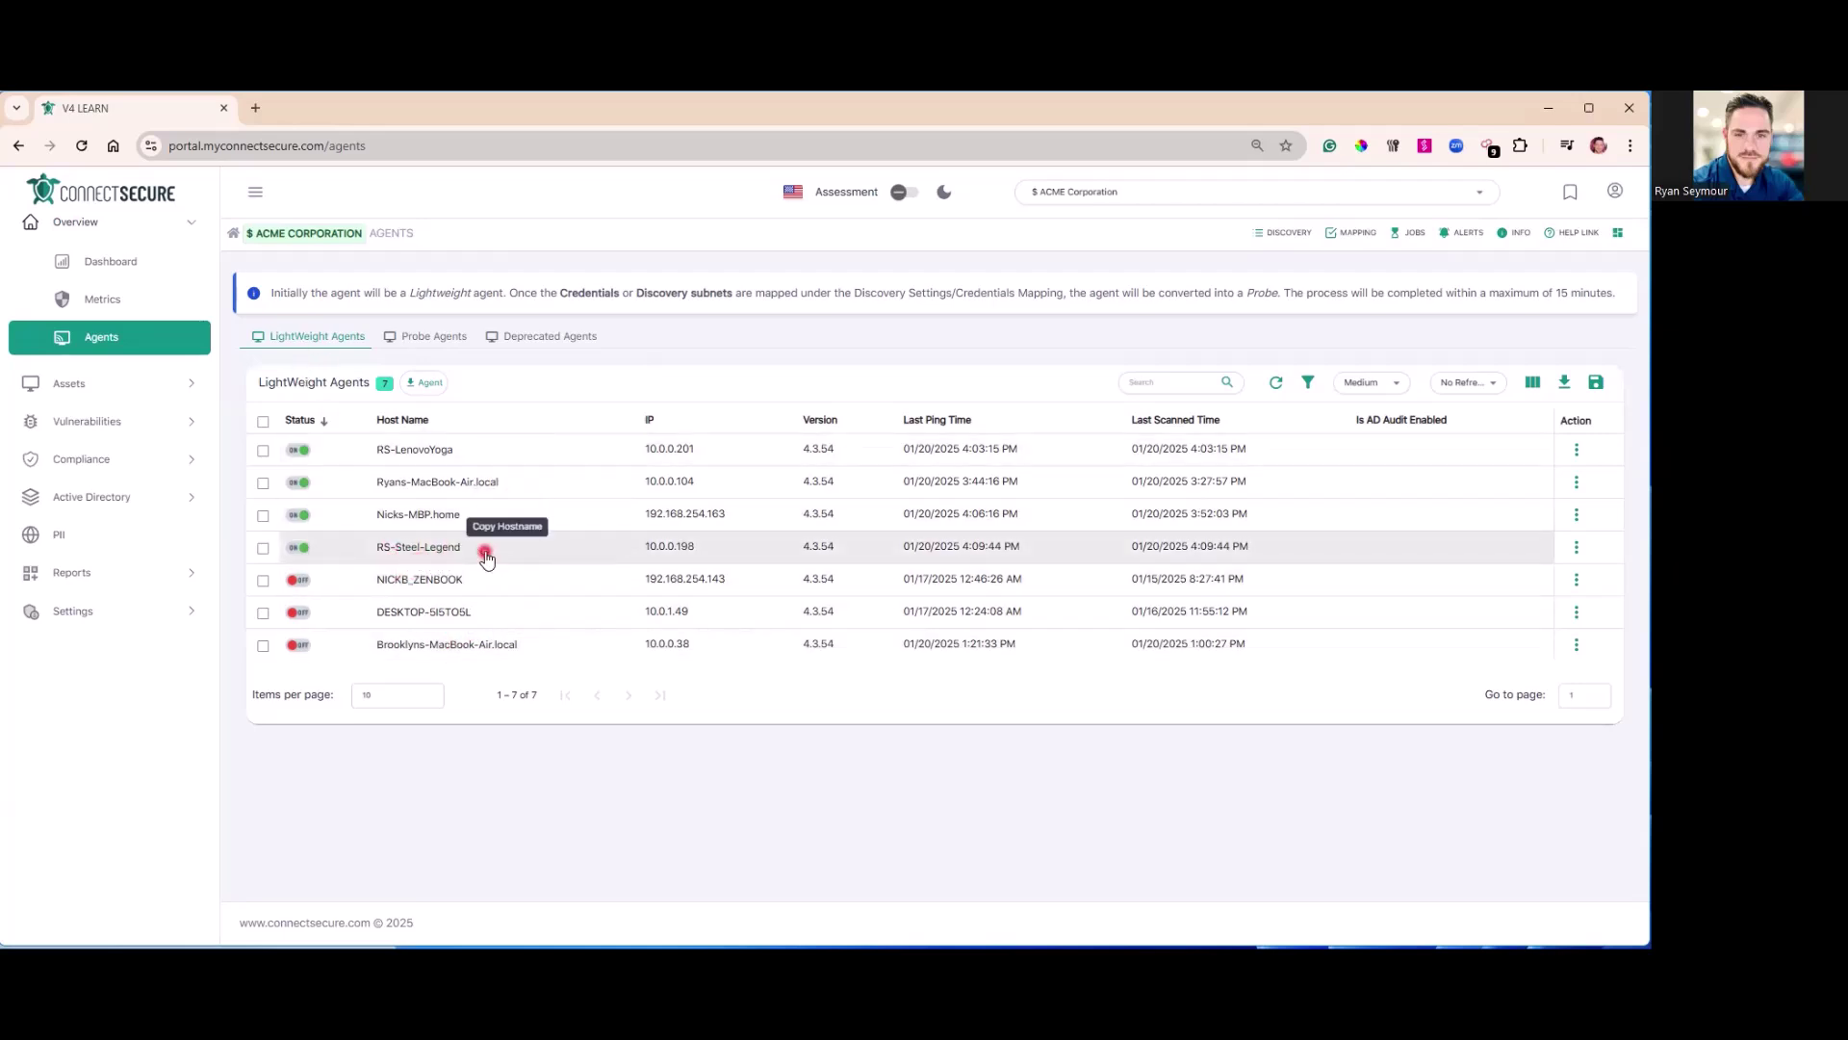
{"action": "left_click", "coordinate": [1578, 548]}
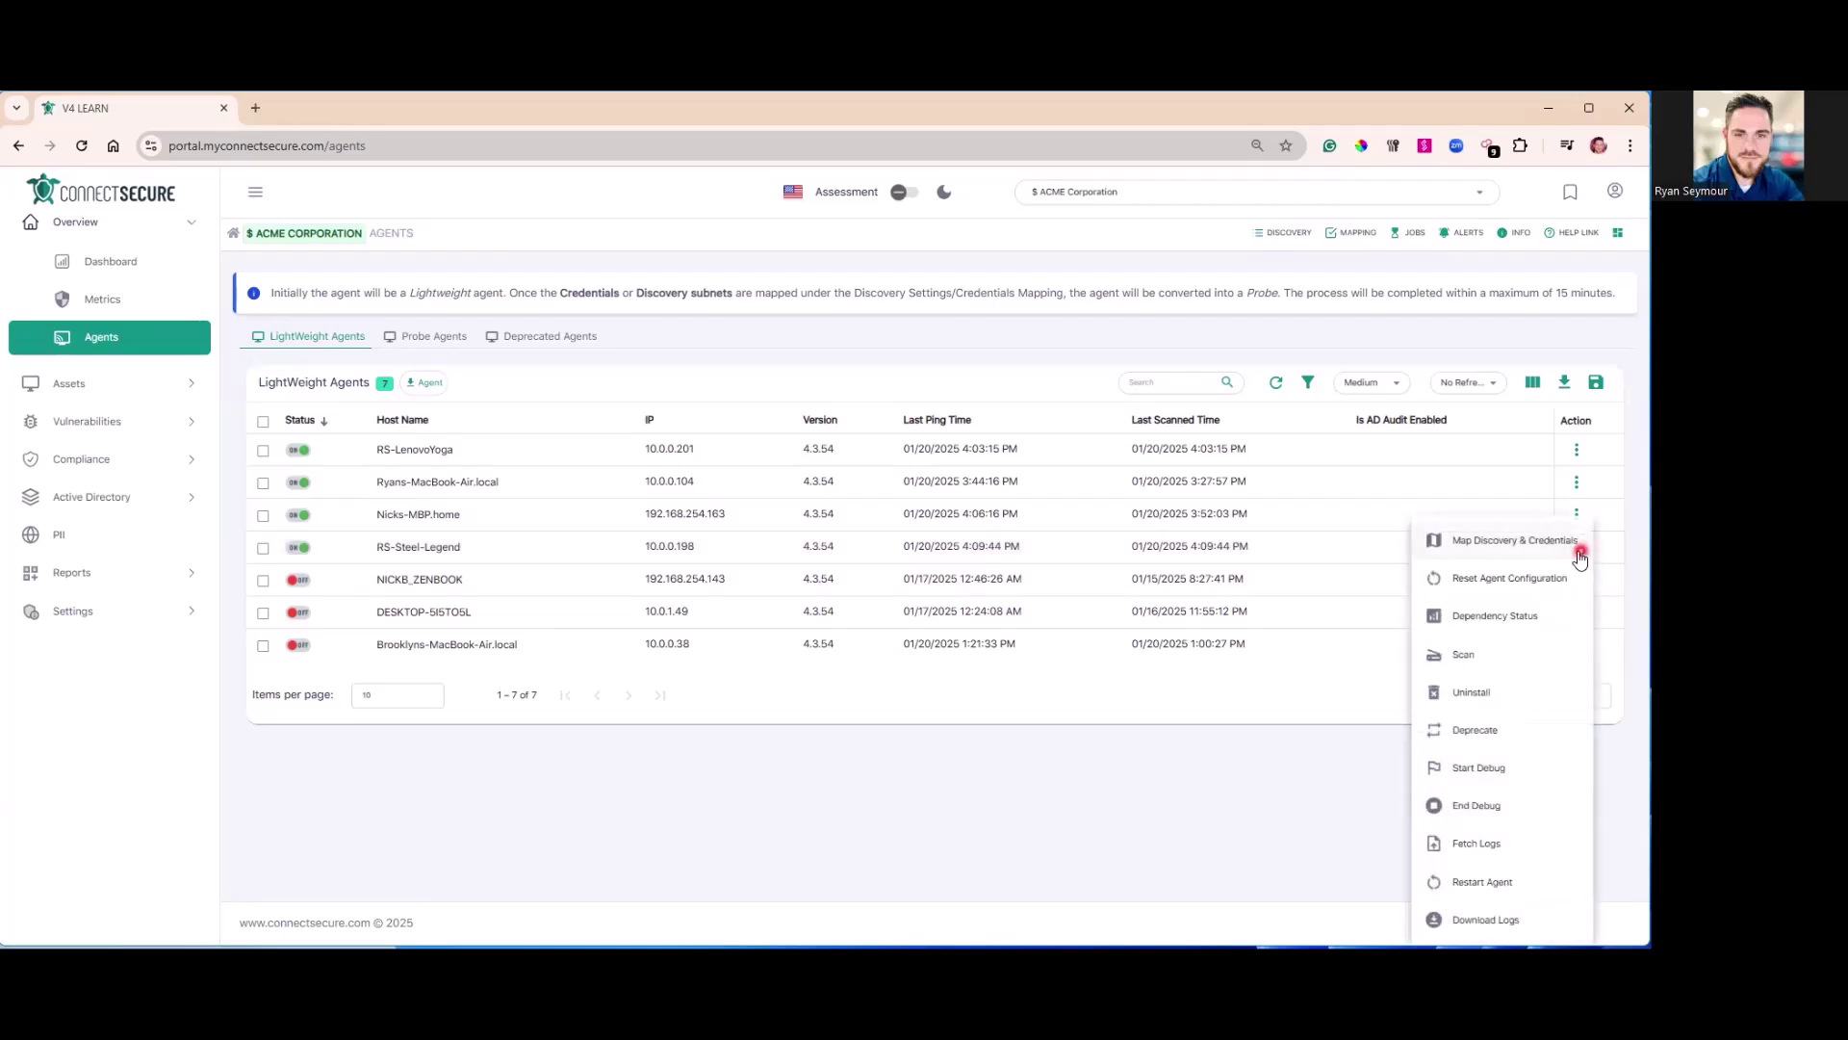
{"action": "left_click", "coordinate": [1523, 544]}
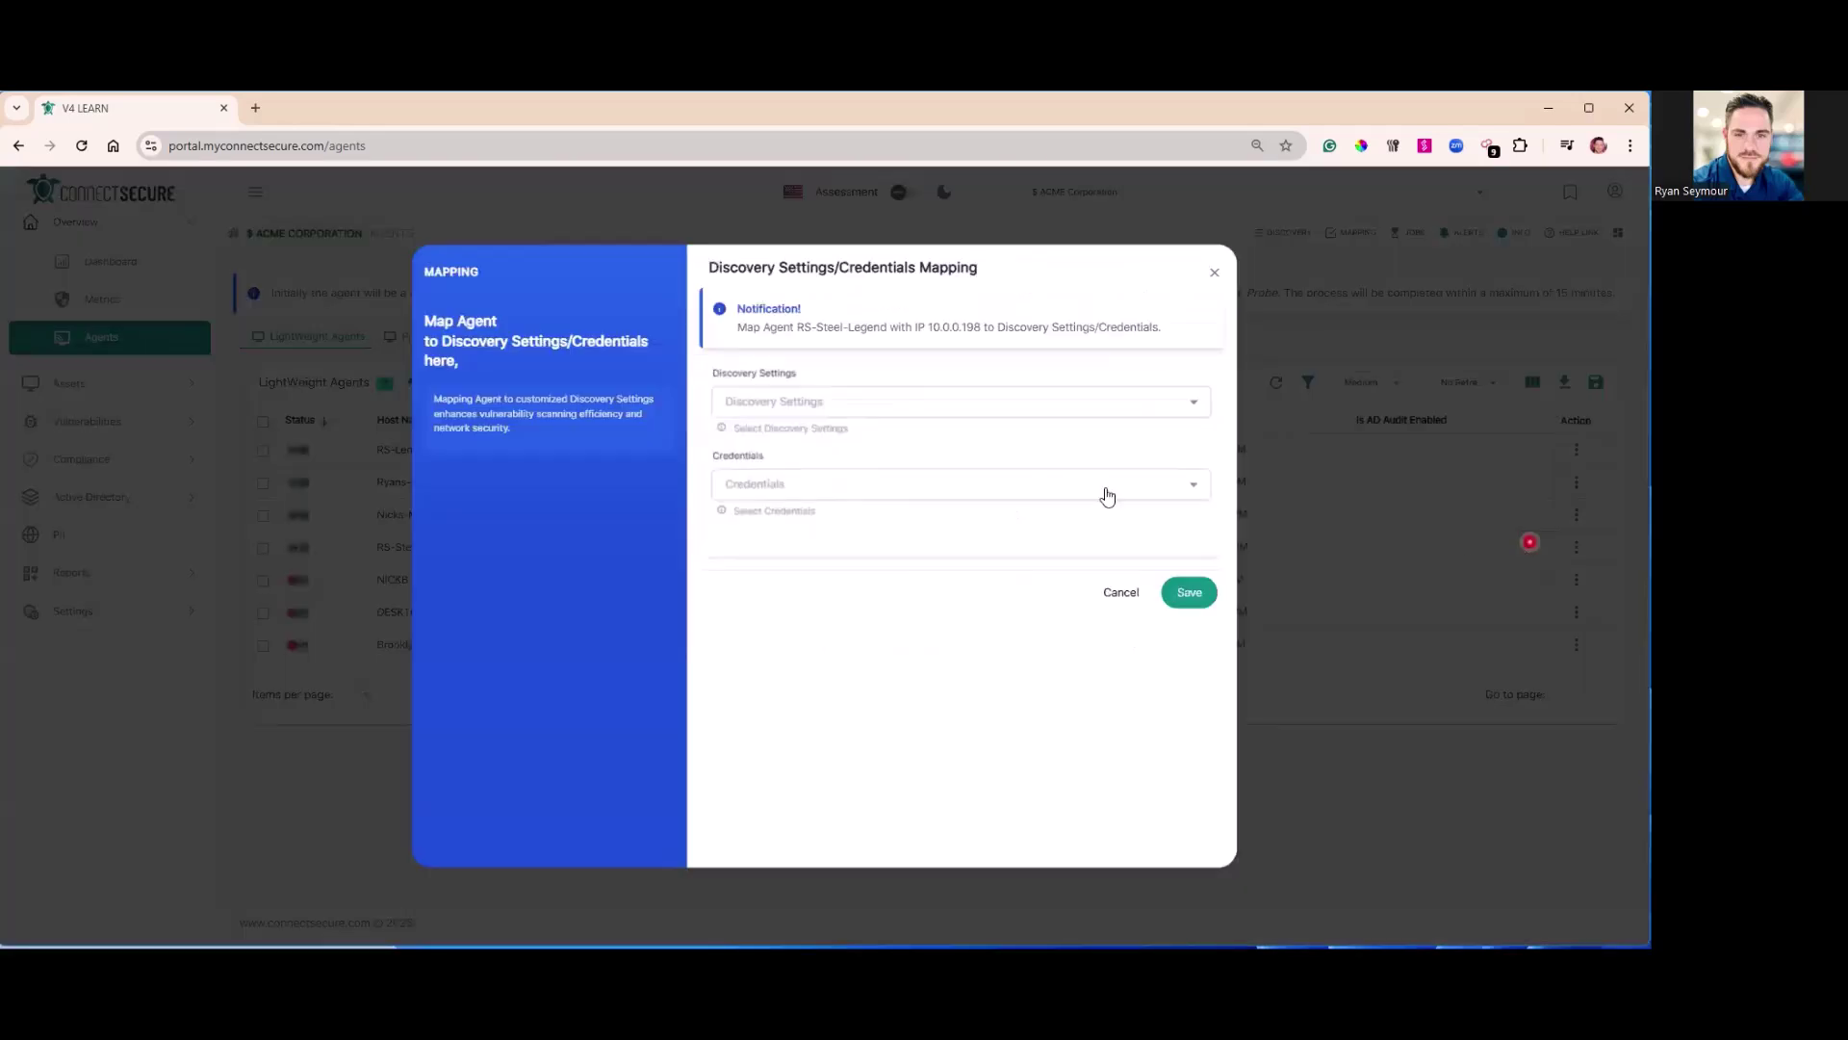
Step: Map RS-Steel-Legend to the 10.0.0.1/24 home office setting only, dropping 192.168.4.1/24, and save
{"action": "left_click", "coordinate": [876, 404]}
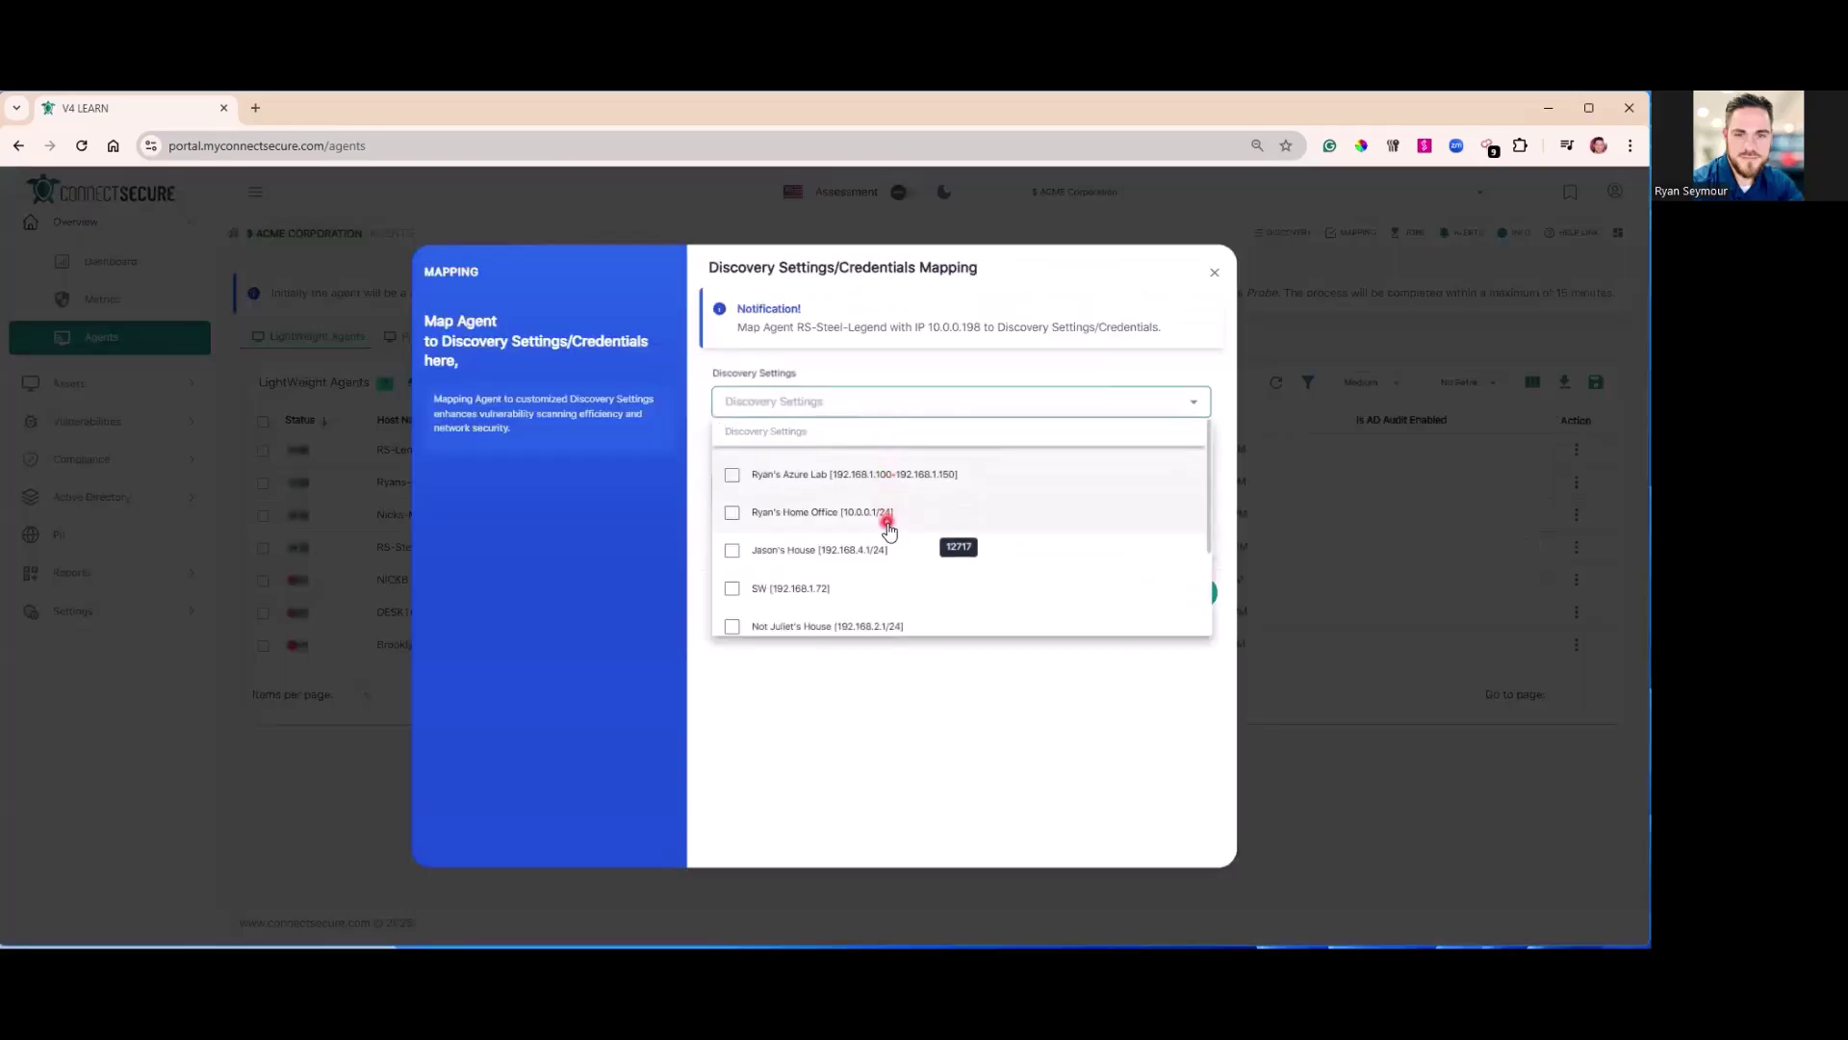
{"action": "left_click", "coordinate": [902, 528]}
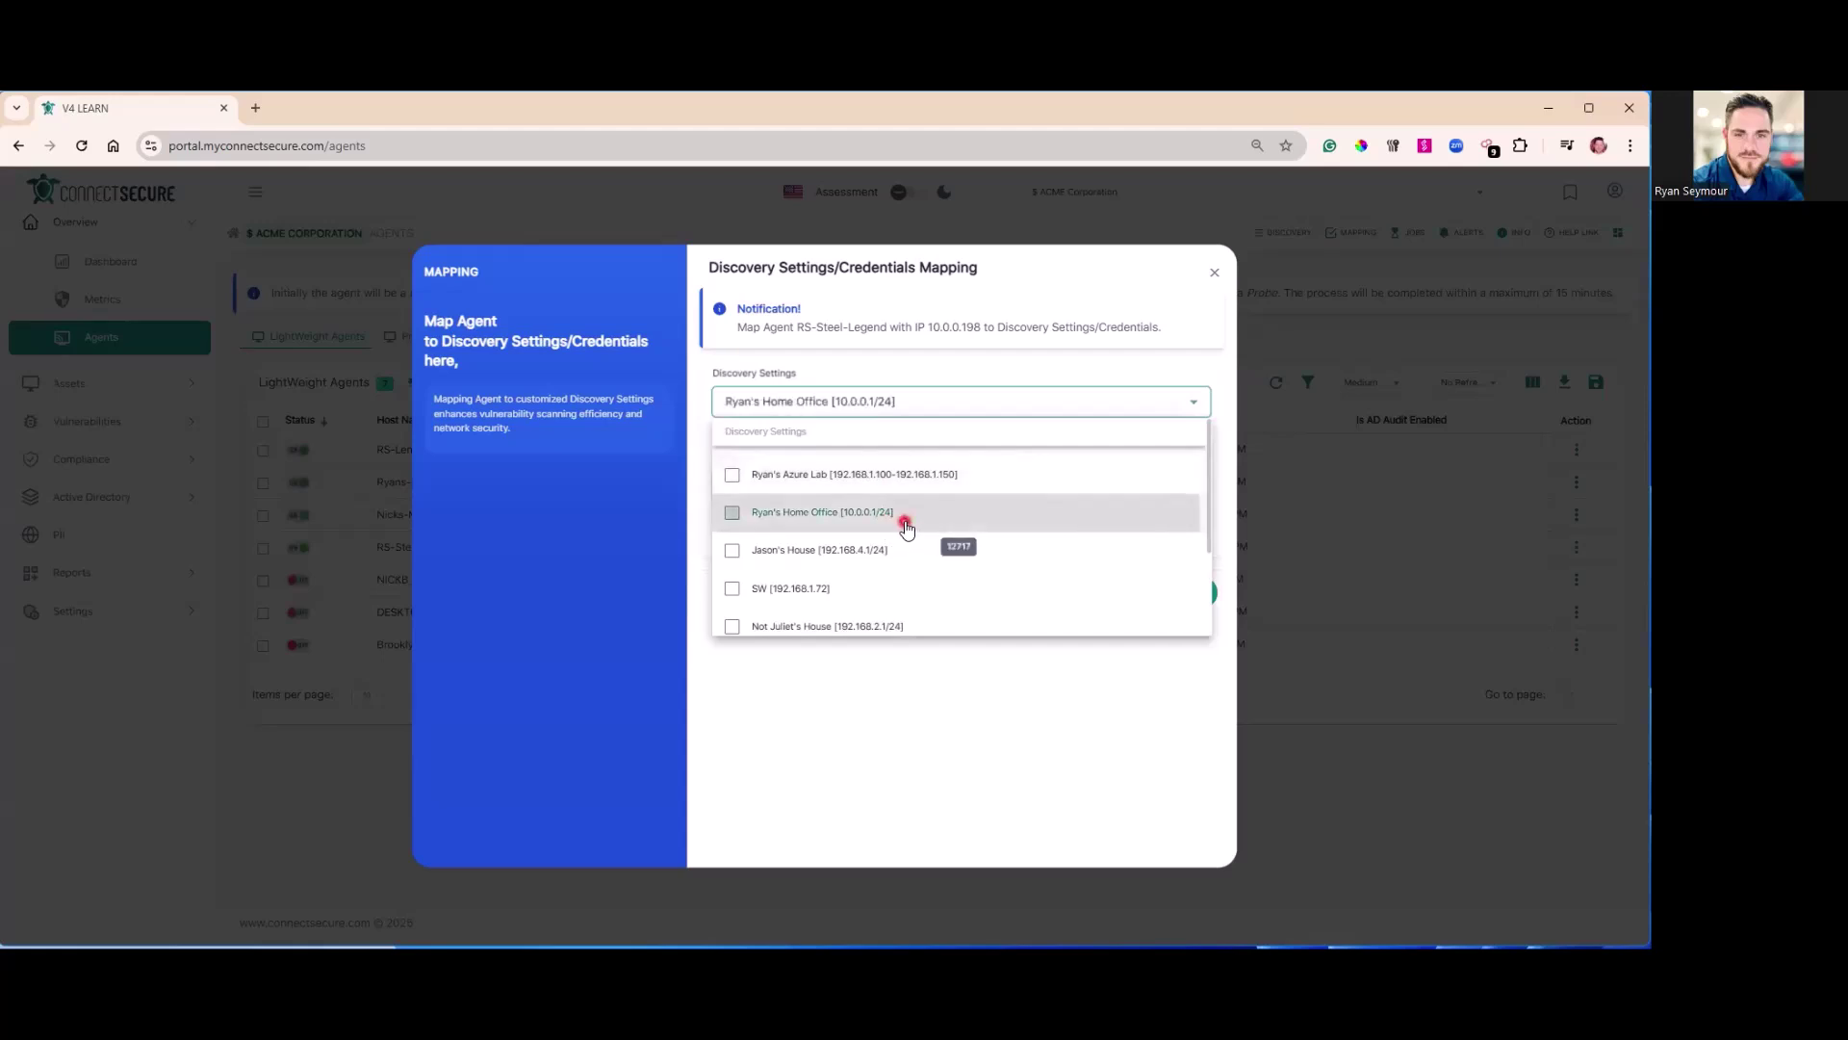
{"action": "left_click", "coordinate": [910, 397]}
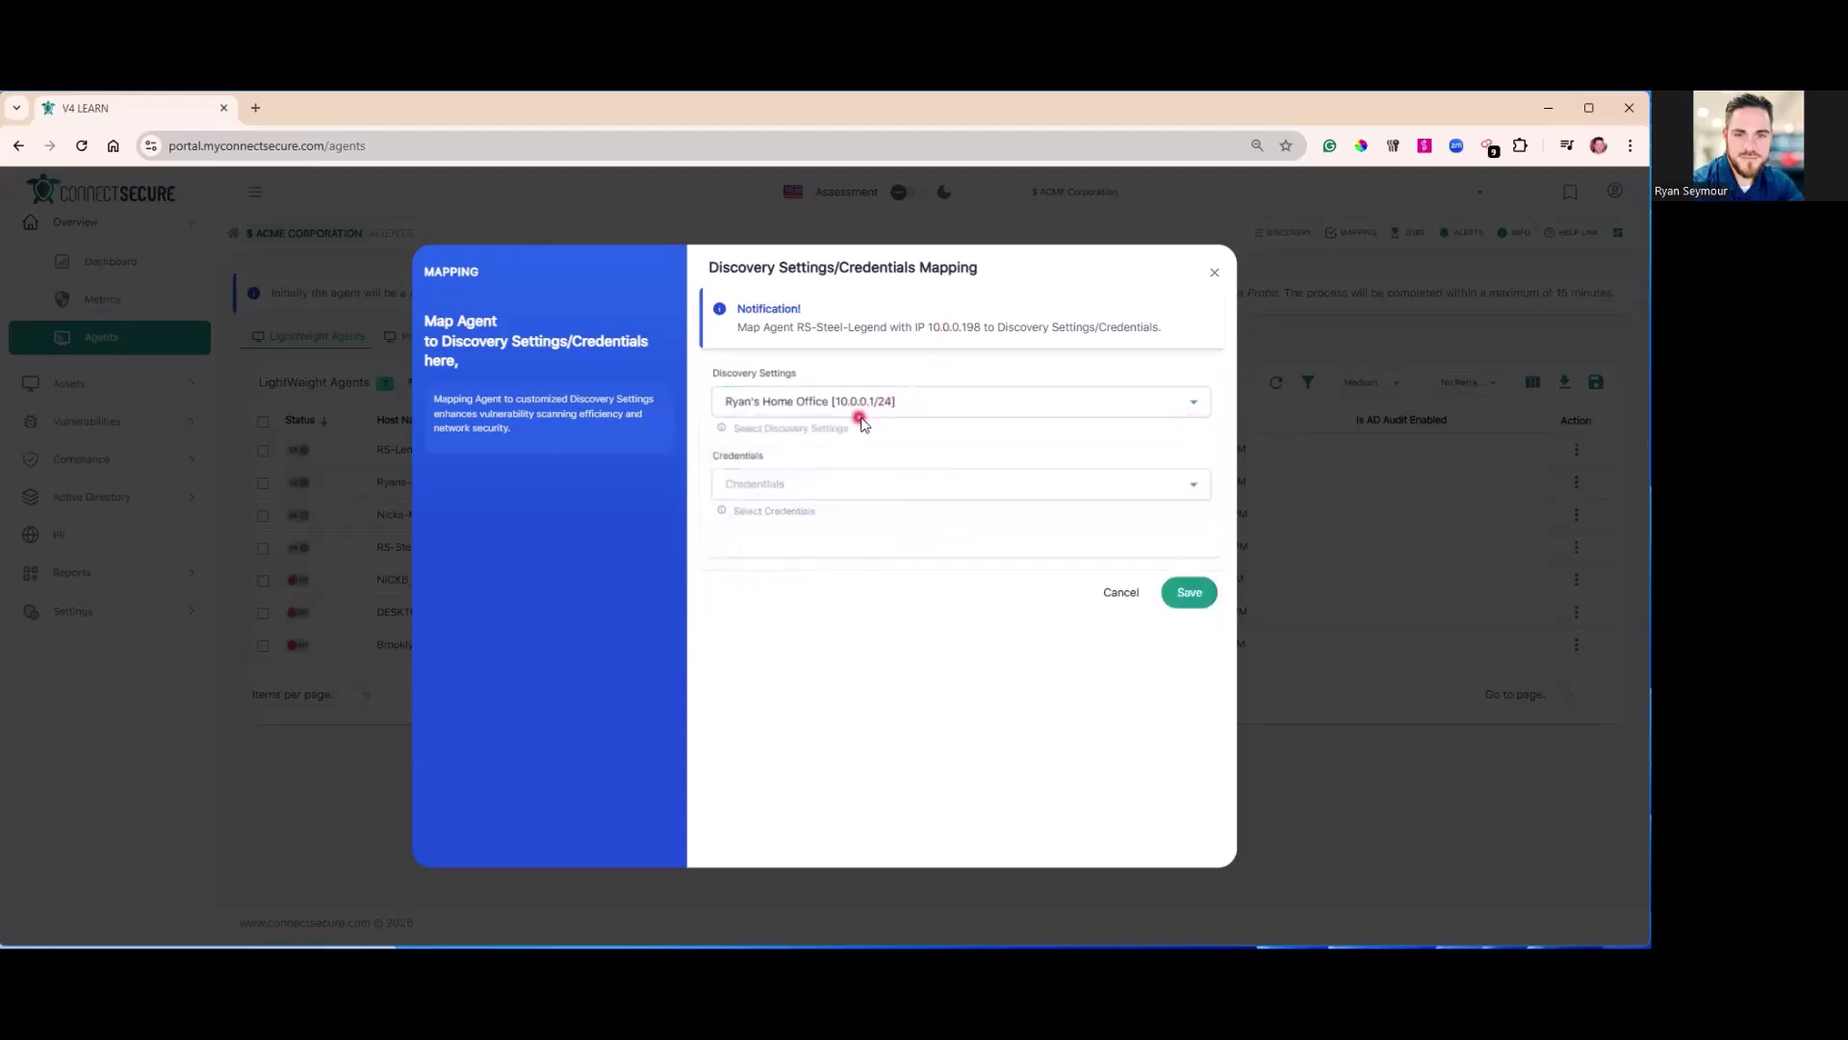
{"action": "left_click", "coordinate": [929, 409]}
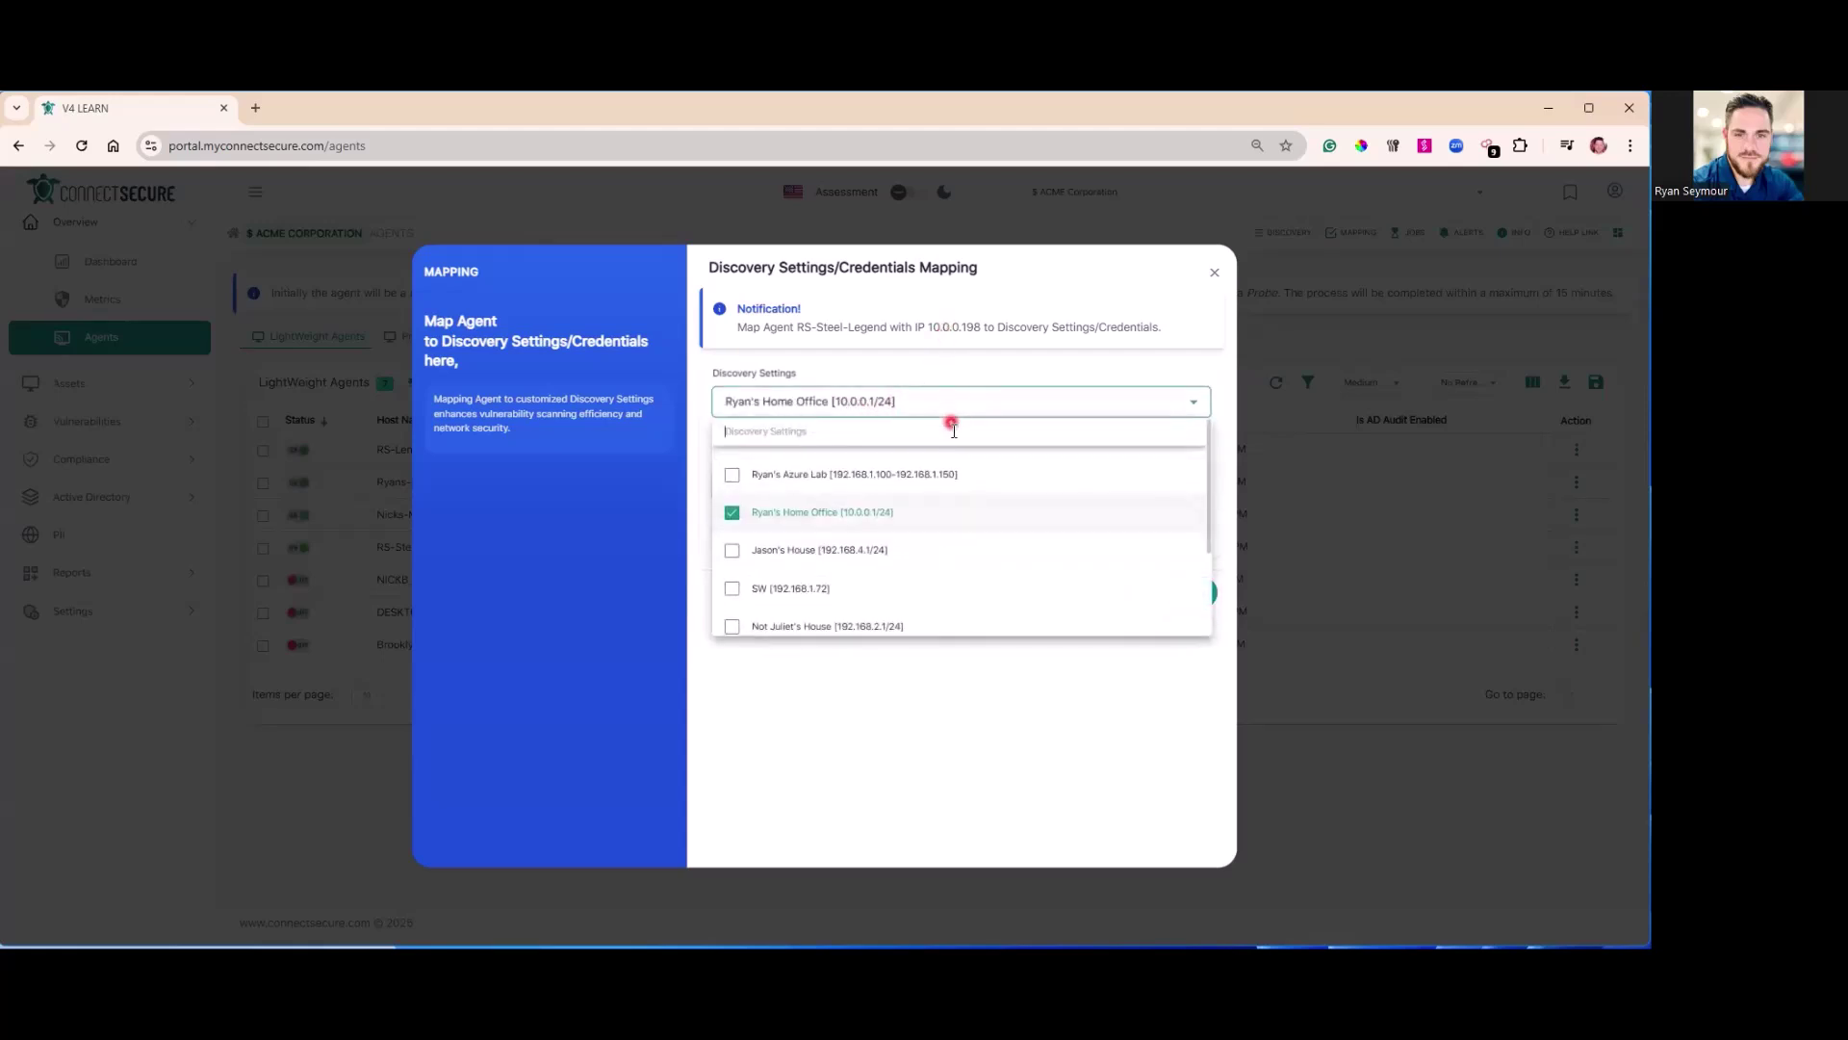
{"action": "left_click", "coordinate": [878, 549]}
{"action": "left_click", "coordinate": [978, 386]}
{"action": "left_click", "coordinate": [1020, 422]}
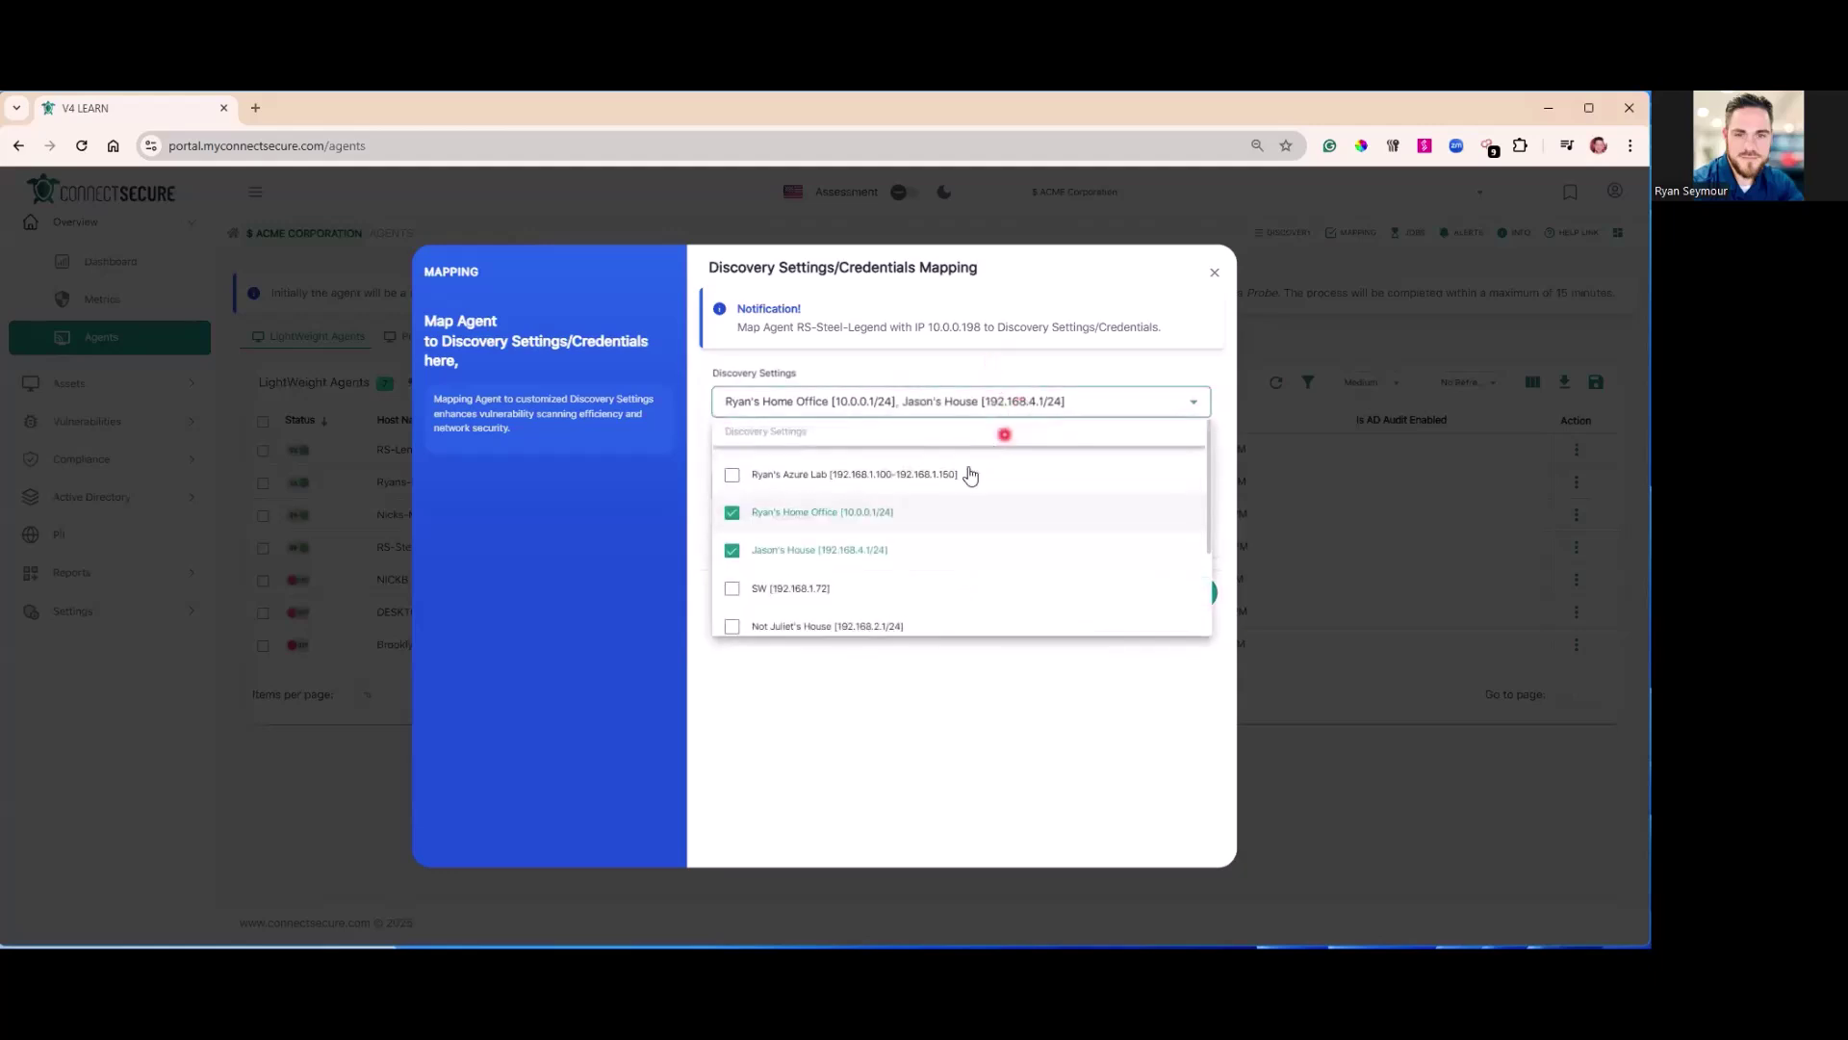
{"action": "left_click", "coordinate": [868, 545]}
{"action": "left_click", "coordinate": [1059, 409]}
{"action": "left_click", "coordinate": [1189, 597]}
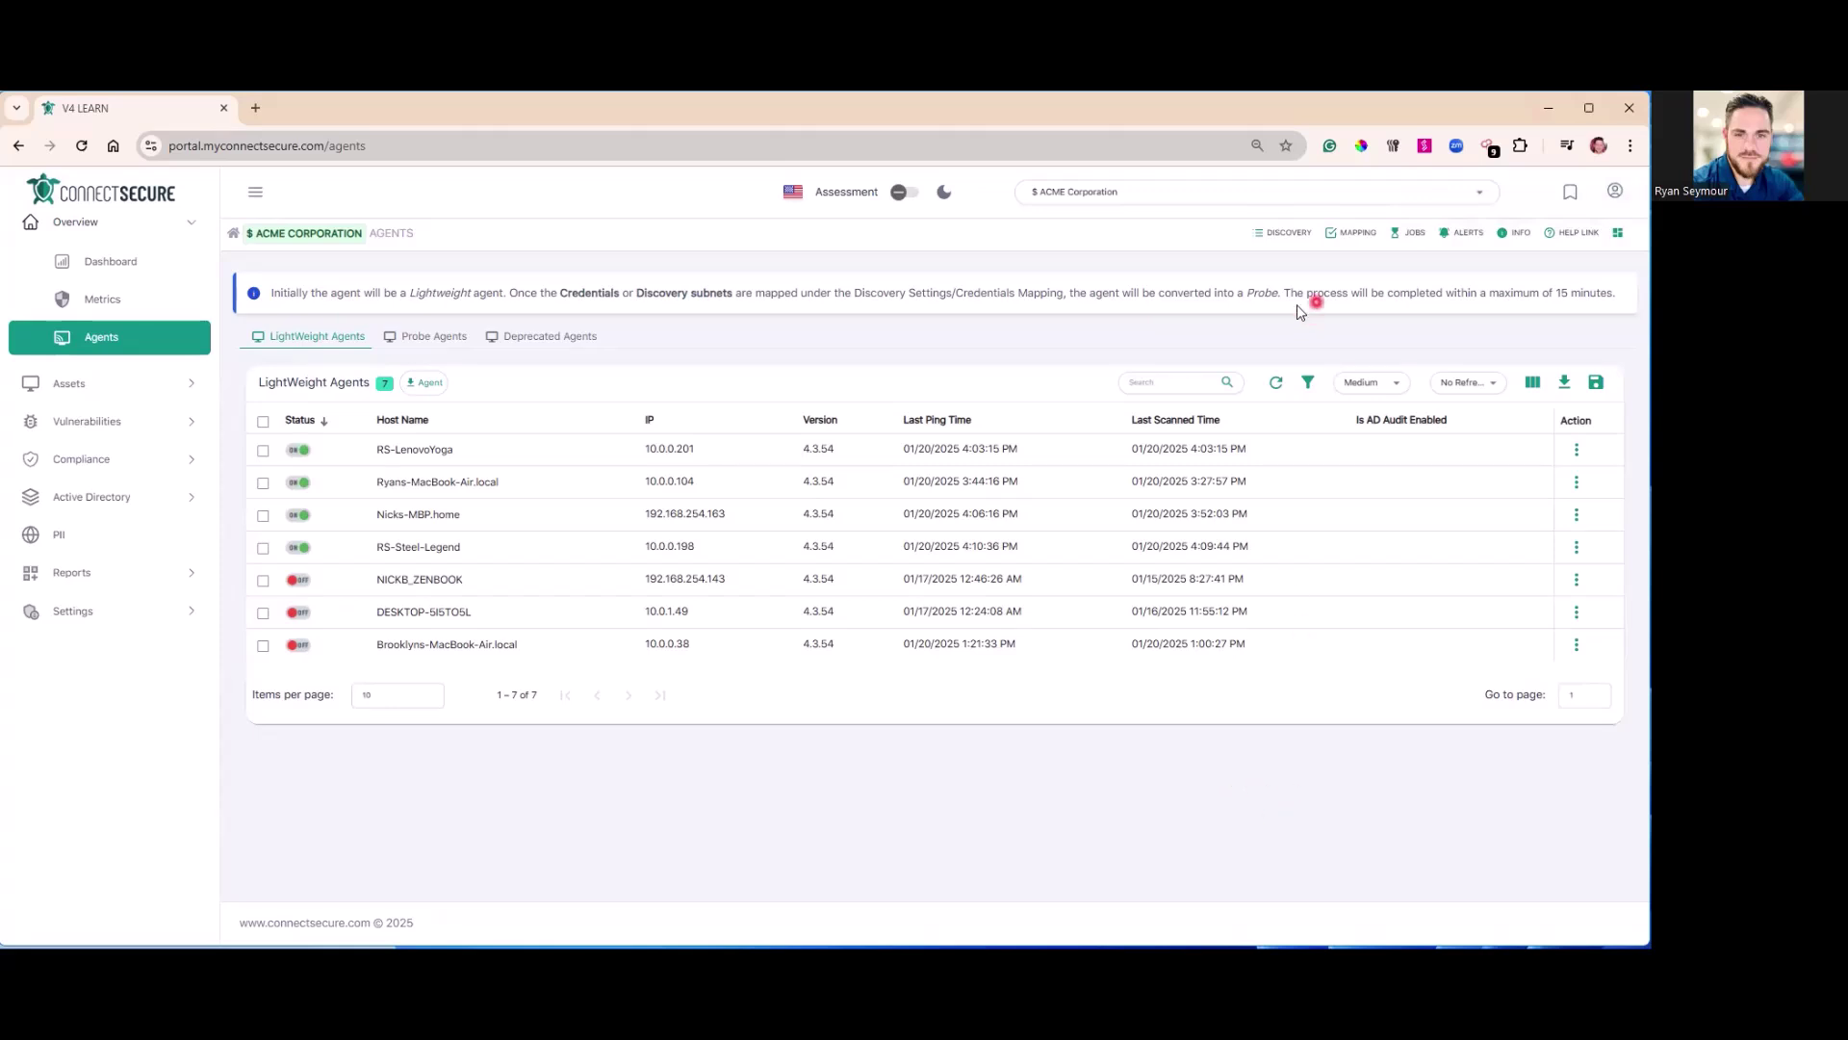
Step: Open Discovery Settings and Credentials from the DISCOVERY toolbar button
{"action": "left_click", "coordinate": [1279, 238]}
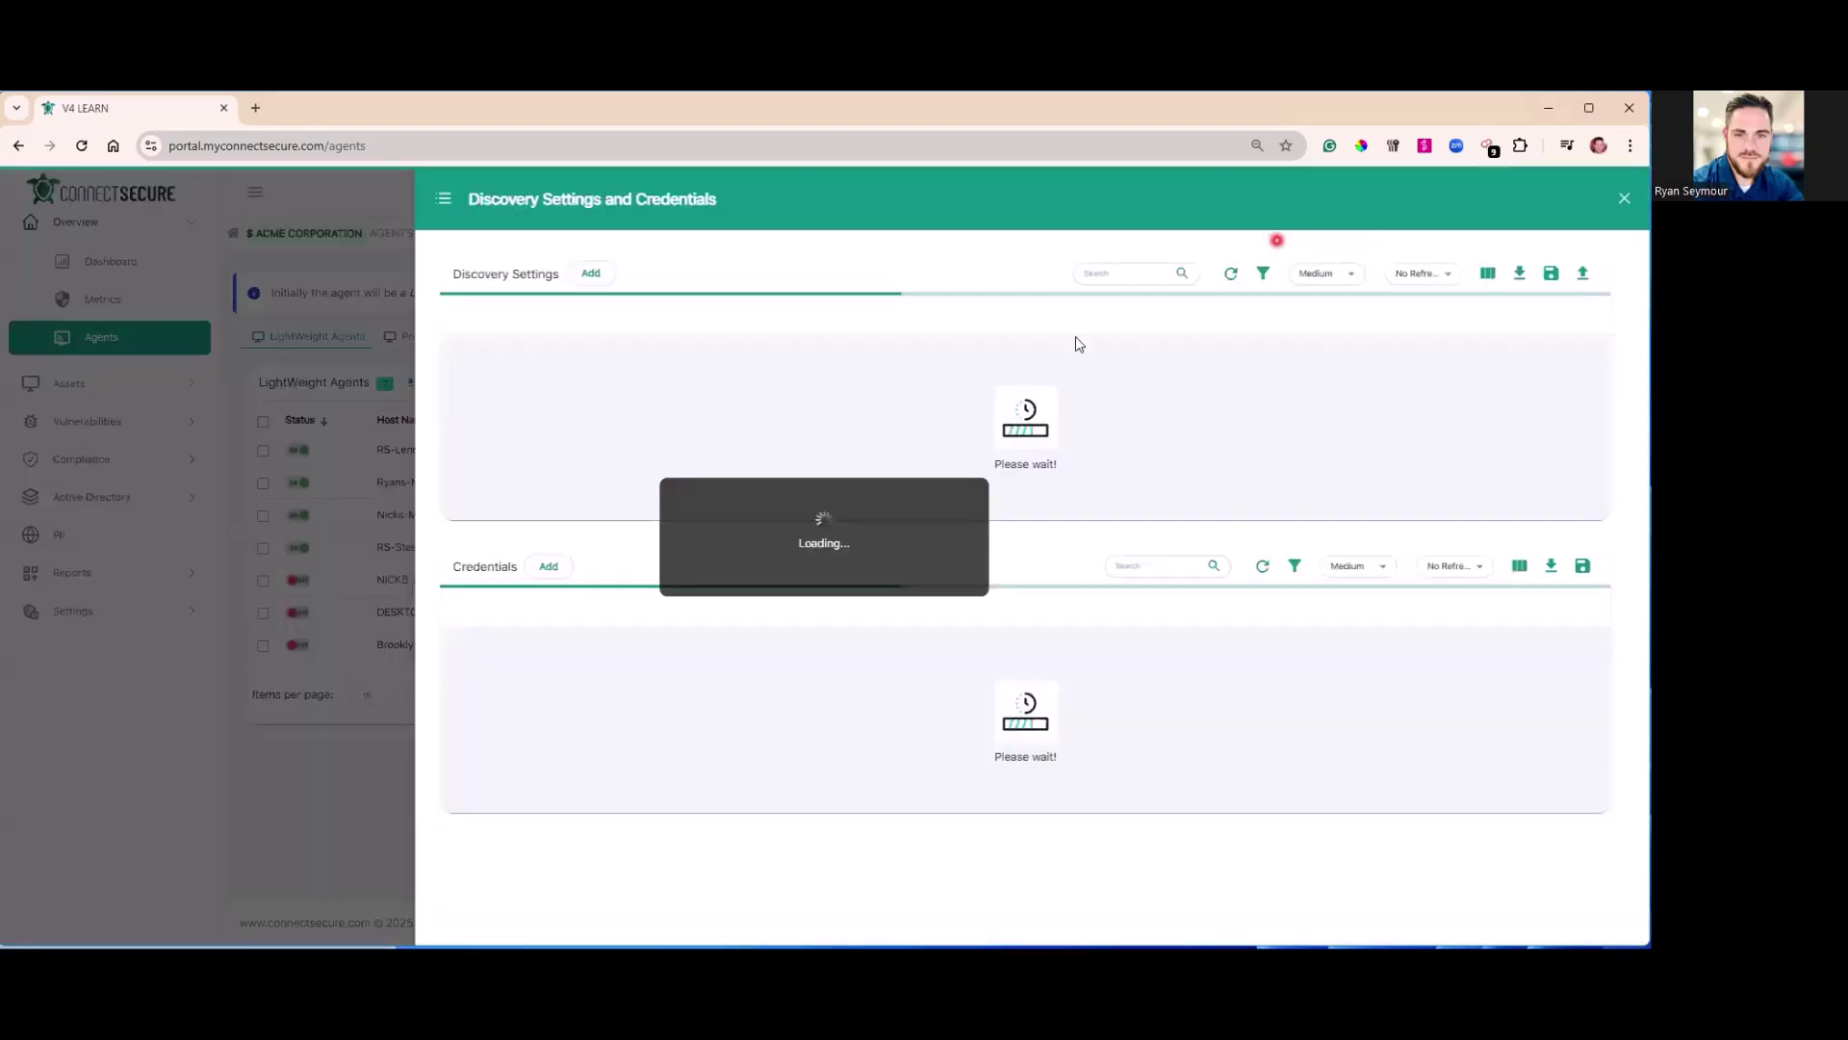